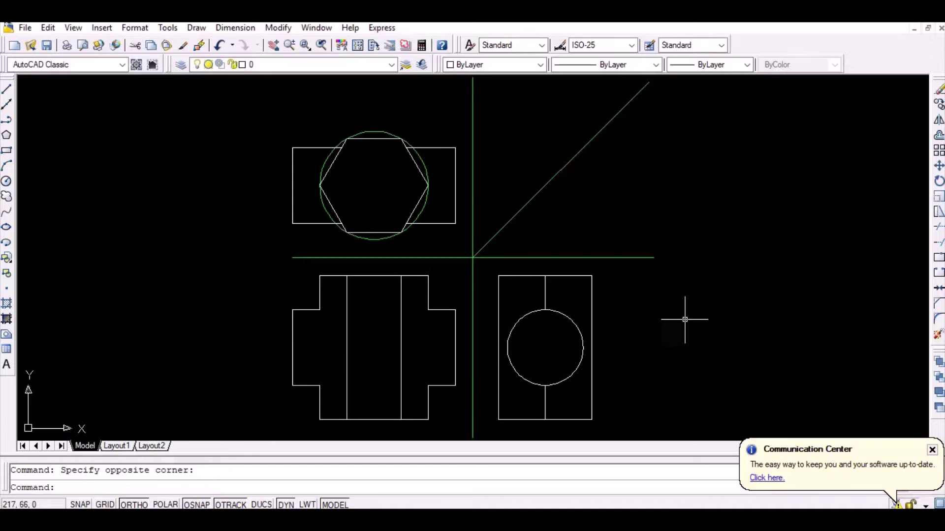
Make green the current layer and draw a horizontal radial line from the circle centre.
left_click(380, 68)
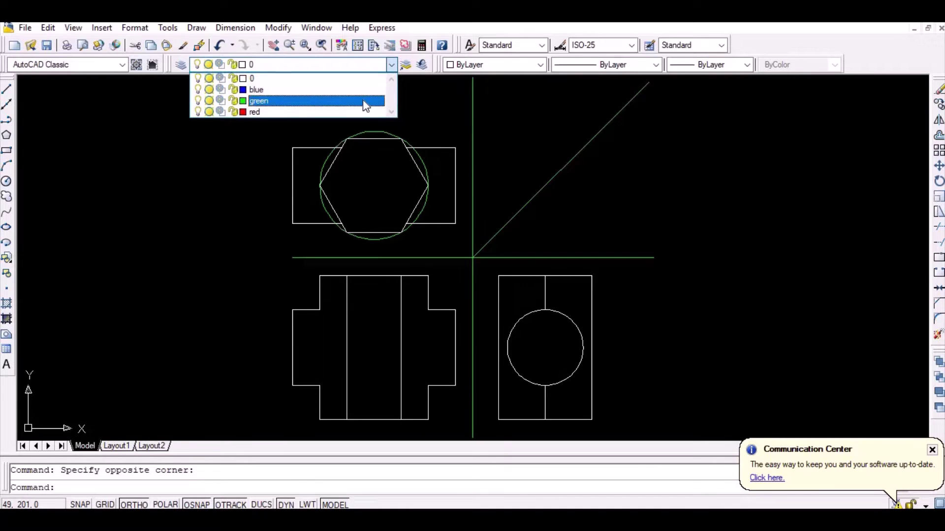
left_click(365, 102)
type("l")
key("Return")
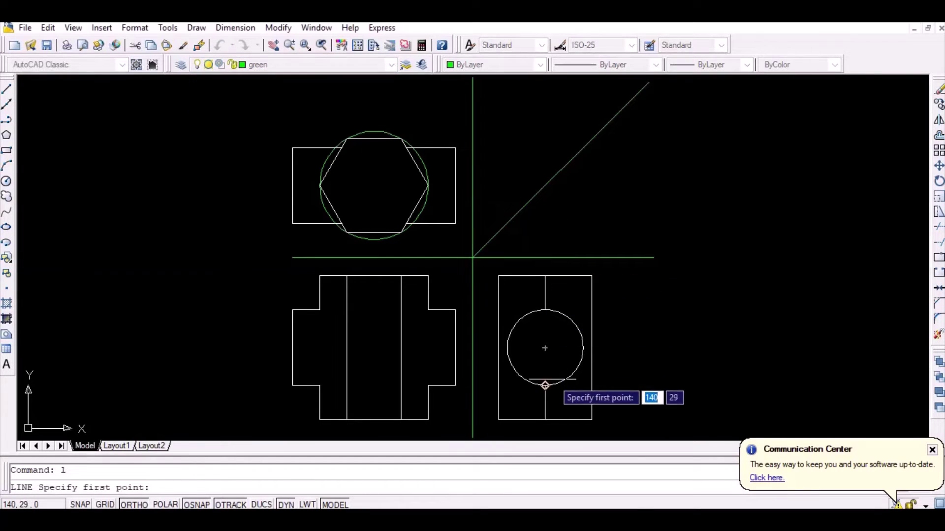
left_click(545, 348)
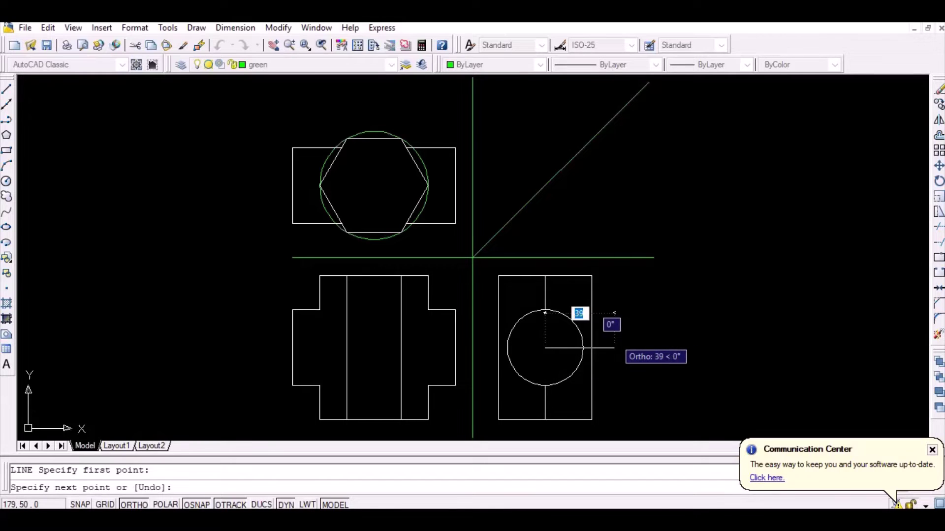
left_click(614, 348)
key("Return")
key("Return")
With Ortho off, draw a green radial line at 30° from the circle centre.
left_click(545, 348)
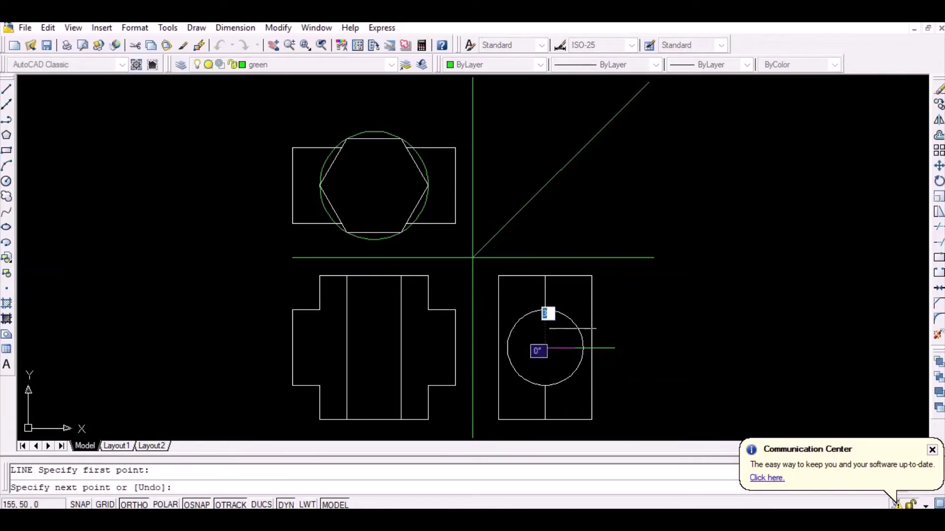
key("F8")
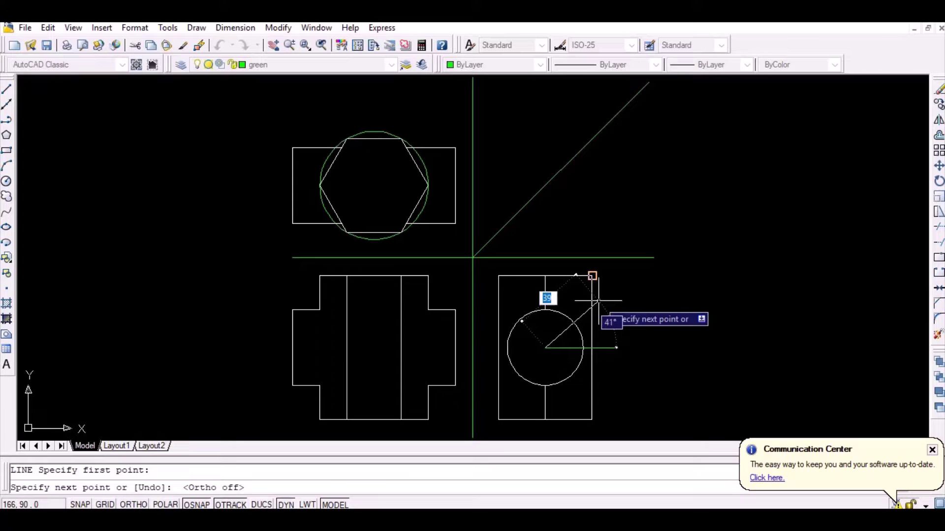
key("Tab")
type("30")
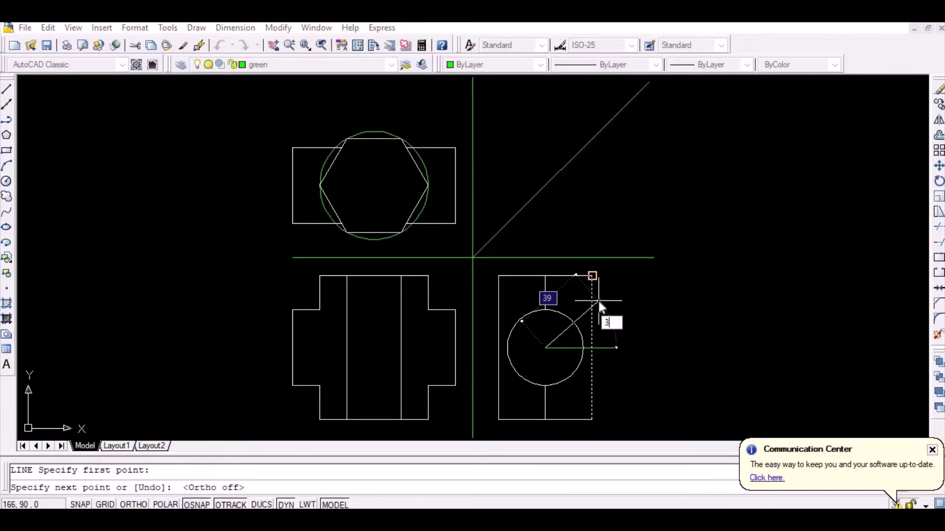
key("Tab")
key("Return")
key("Return")
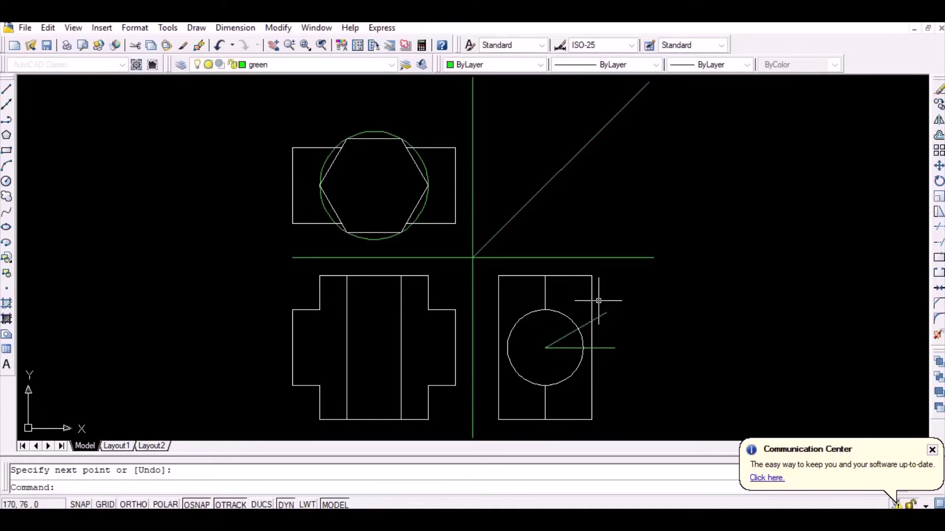
key("Return")
Add the 60° radial line and a vertical line of length 32 from the centre.
left_click(545, 348)
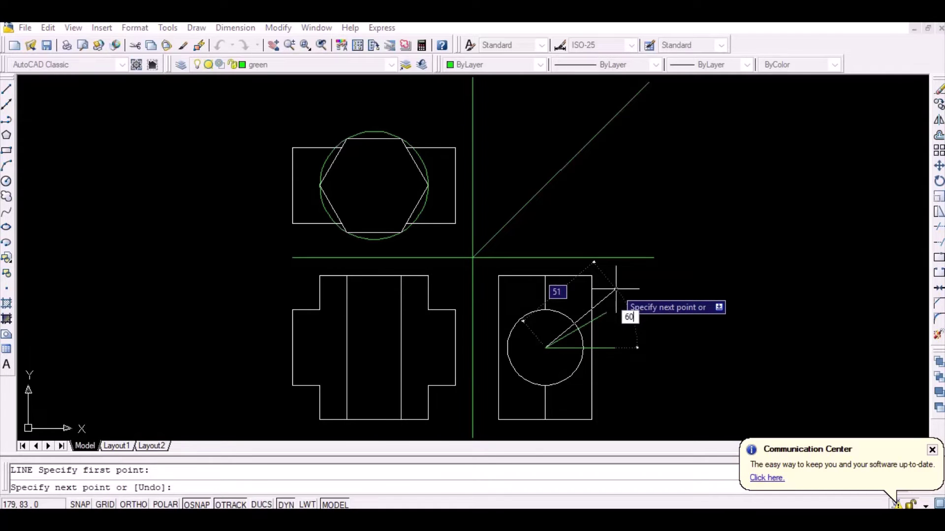
type("60")
key("Tab")
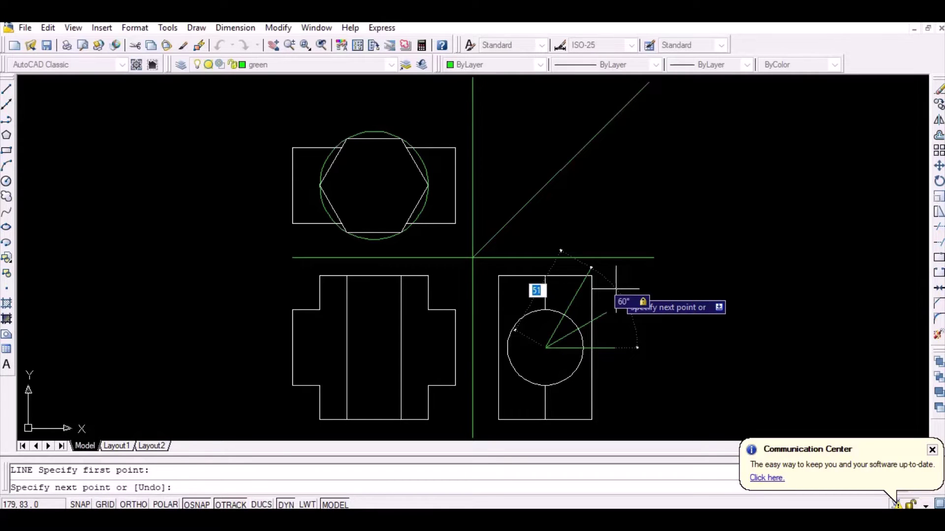
key("Return")
key("Return")
key("Return")
left_click(546, 348)
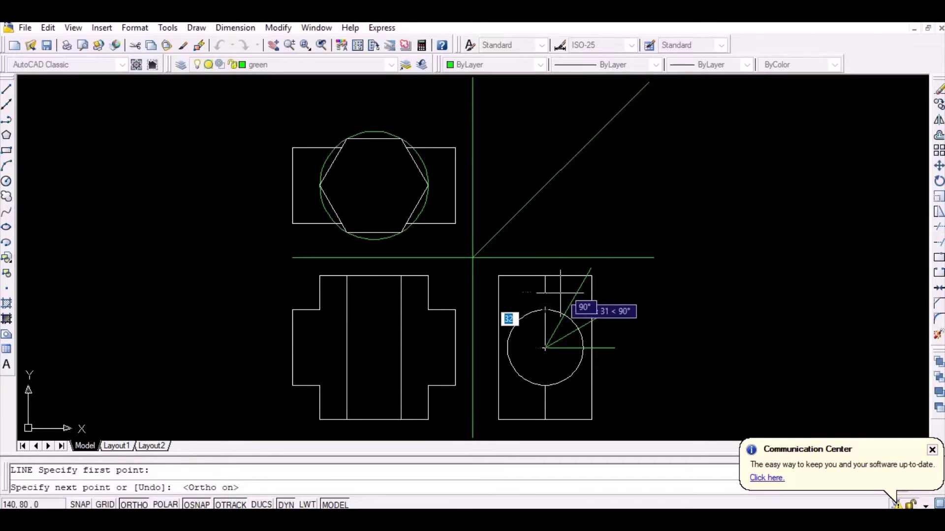
key("Return")
key("Return")
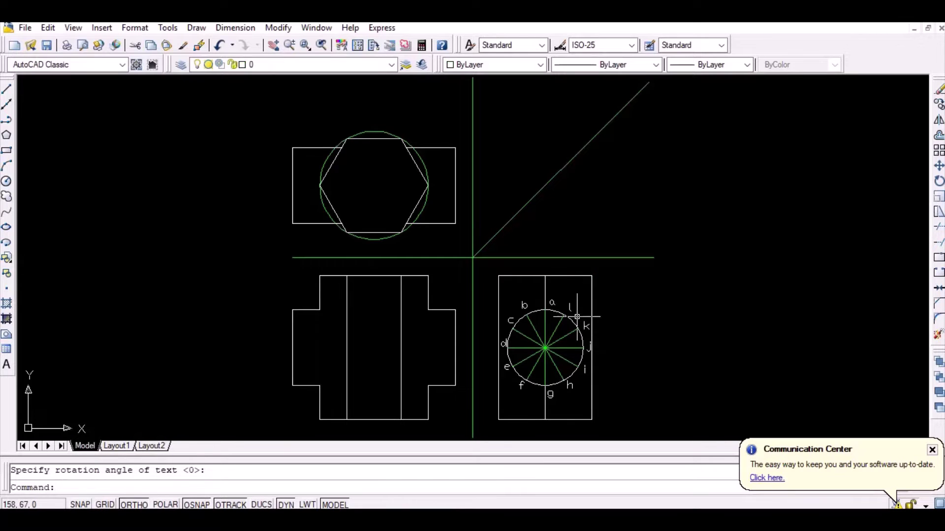
Make blue the current layer and draw the first horizontal projection line from the circle.
left_click(376, 68)
left_click(376, 94)
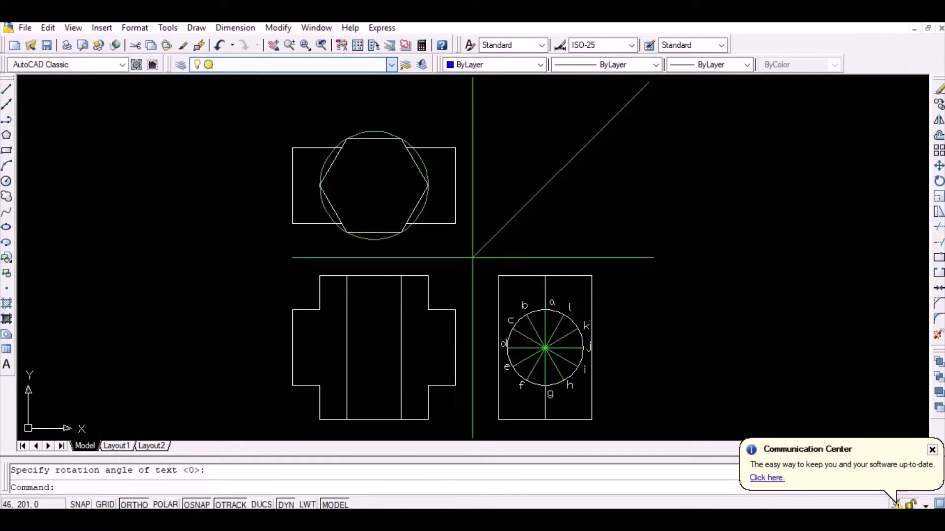
type("l")
key("Return")
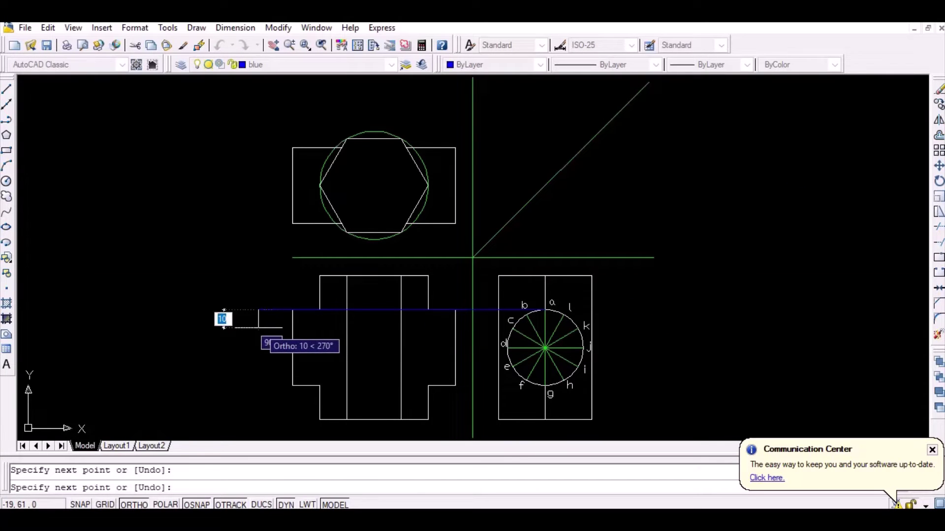
key("Return")
key("Return")
left_click(545, 348)
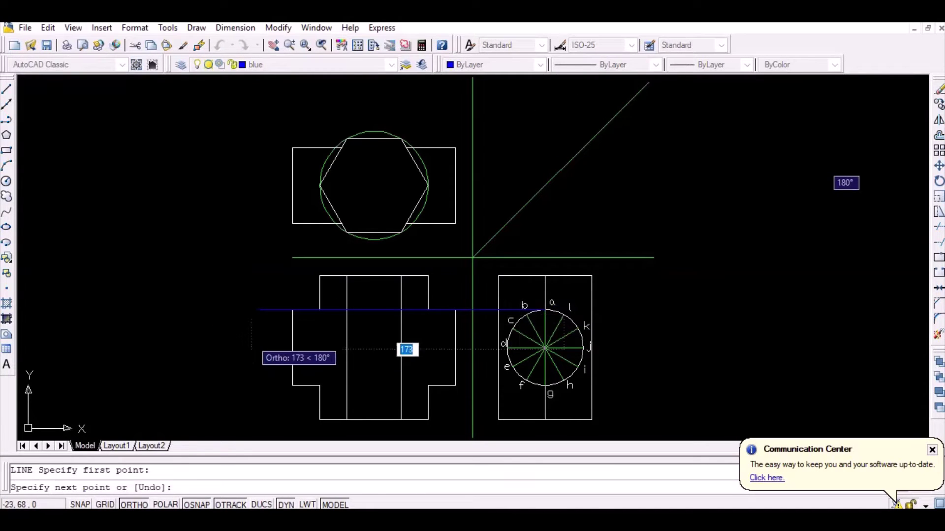
key("Return")
key("Return")
Project circle points c, d and e leftward across the front view.
left_click(511, 329)
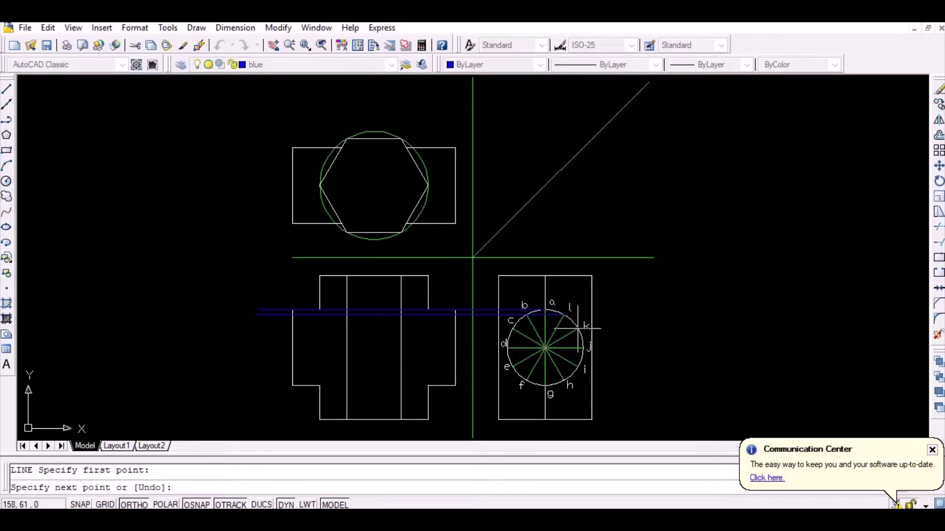
left_click(270, 329)
key("Return")
key("Return")
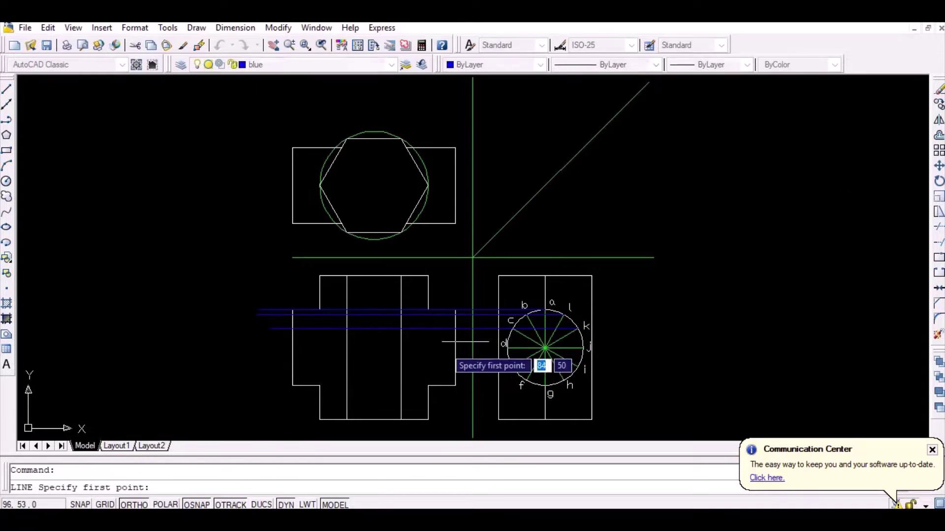
left_click(507, 348)
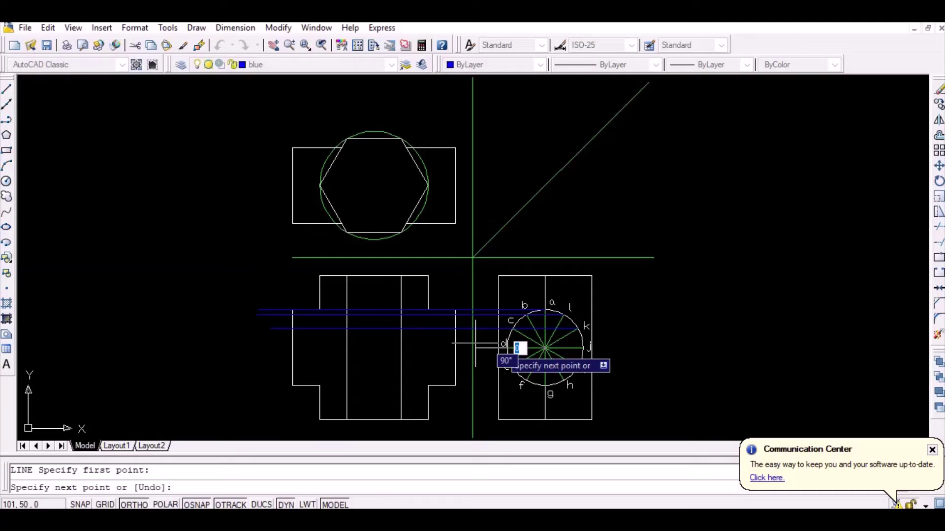
left_click(264, 348)
key("Return")
key("Return")
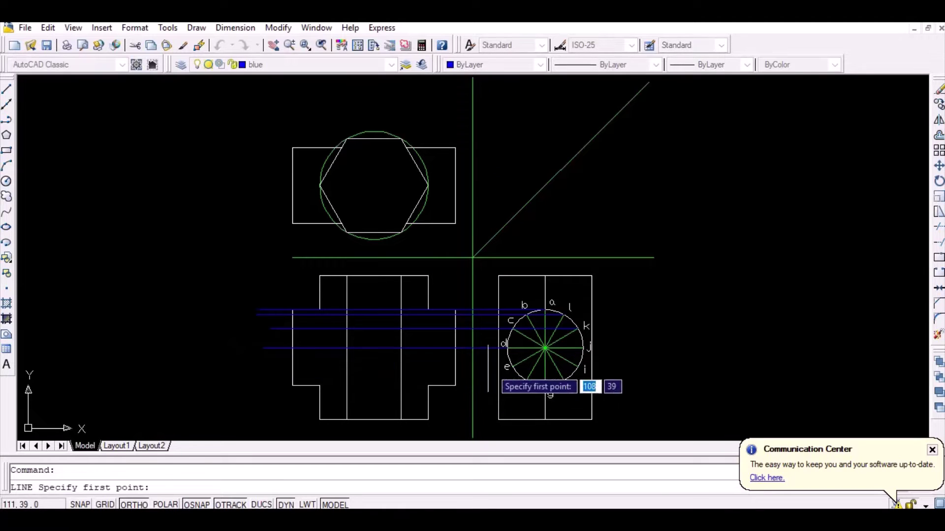
left_click(512, 367)
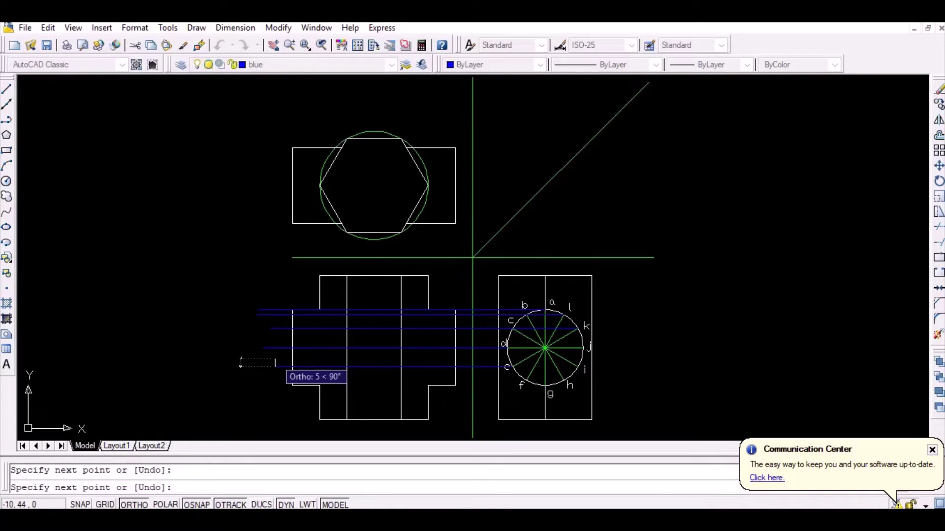
left_click(274, 364)
key("Return")
key("Return")
Project circle points f and g leftward past the front view.
left_click(523, 381)
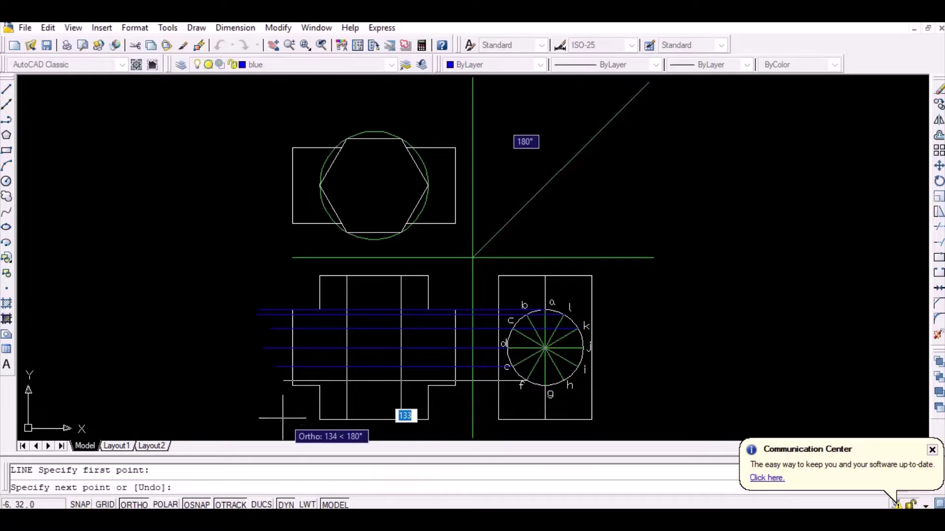
left_click(264, 389)
key("Return")
key("Return")
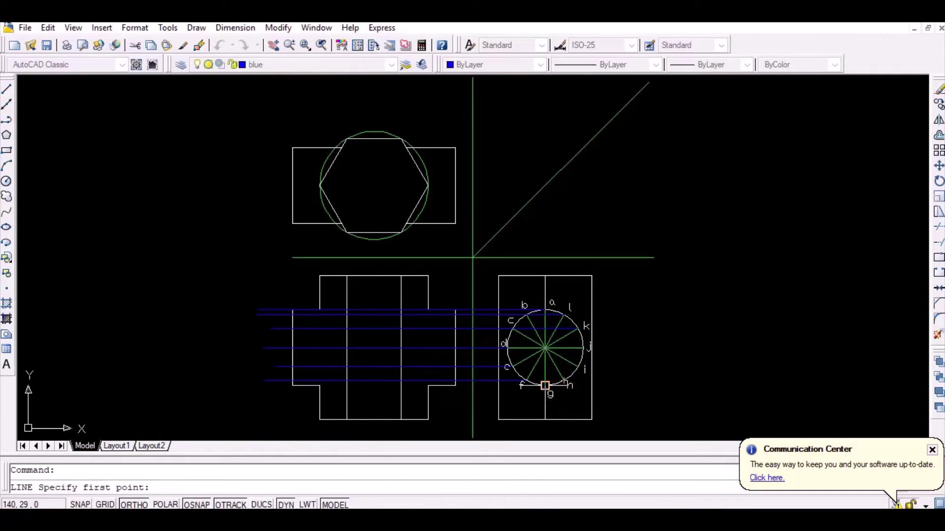
left_click(544, 385)
left_click(264, 400)
key("Return")
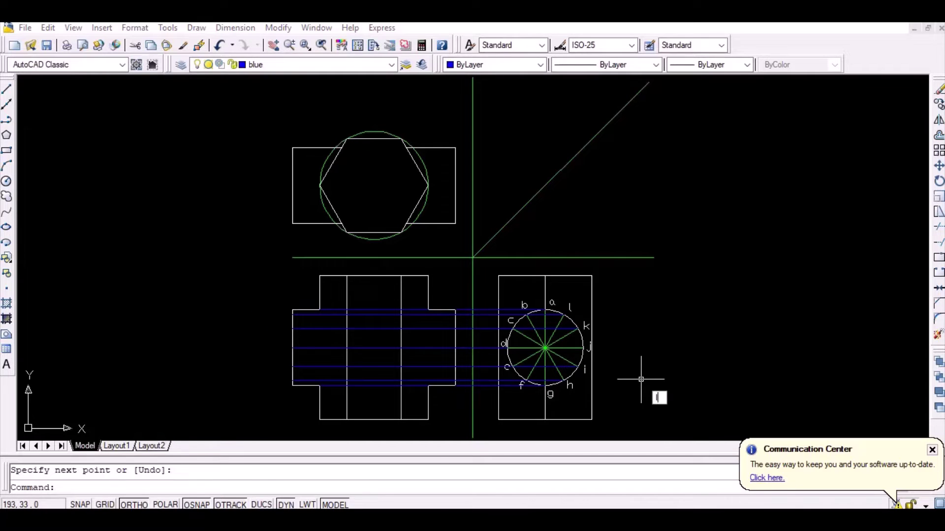
key("Return")
Draw vertical projectors from points d, e and f up to the 45° mitre line.
left_click(506, 348)
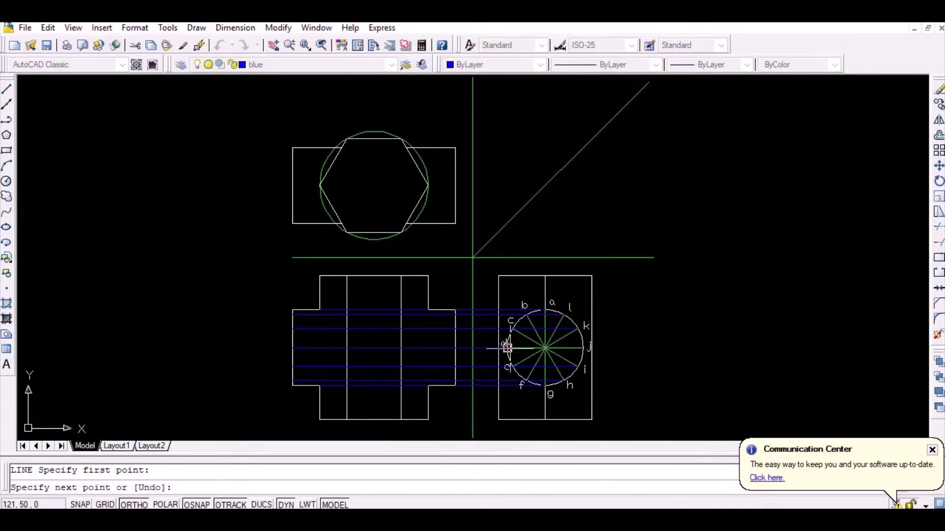
left_click(508, 197)
key("Return")
key("Return")
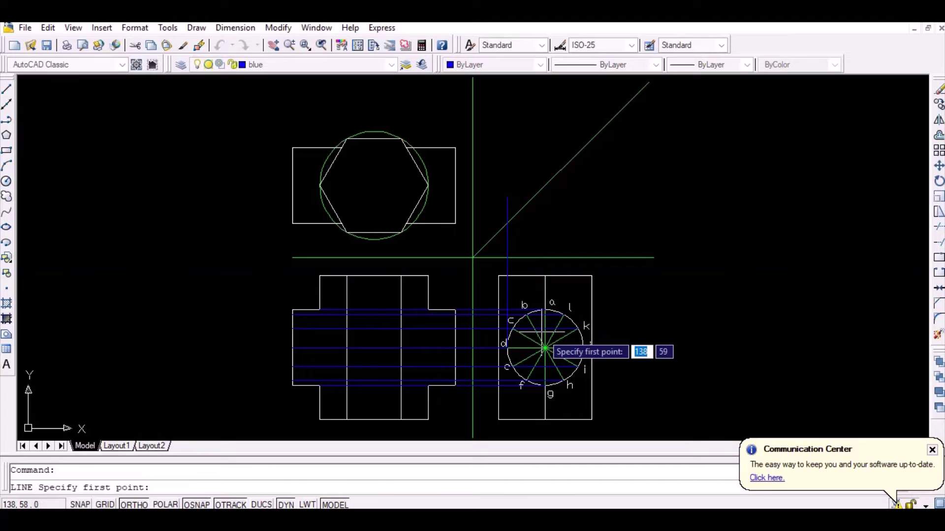
left_click(507, 367)
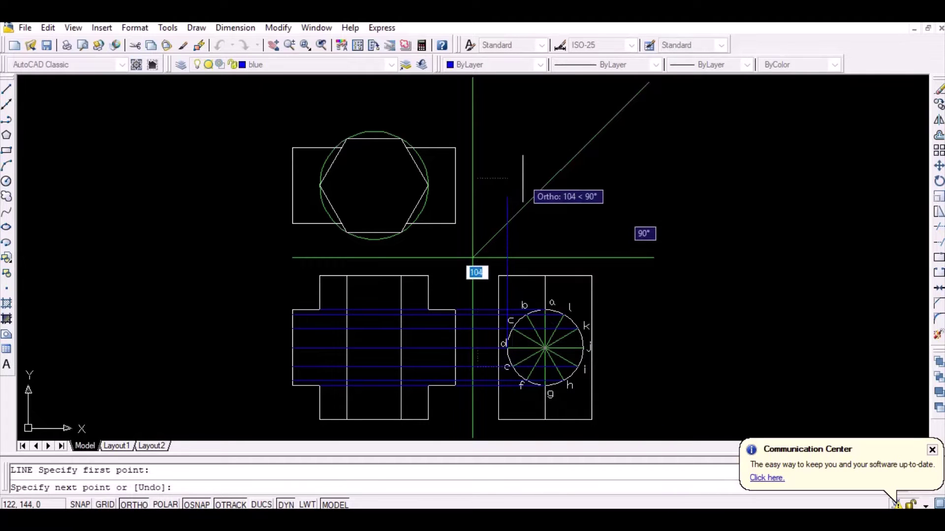
left_click(523, 179)
key("Return")
key("Return")
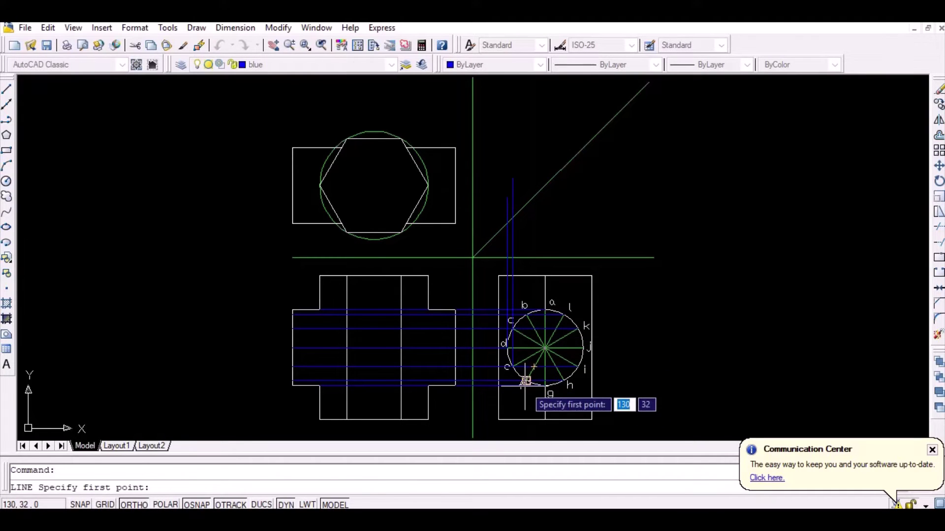
left_click(525, 381)
left_click(526, 168)
key("Return")
key("Return")
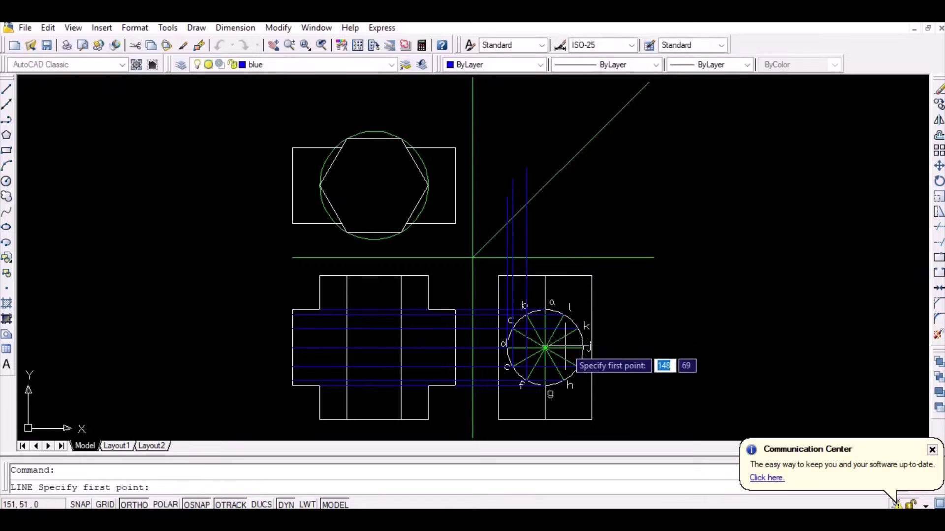
Add vertical projectors from points b and h up to the 45° line.
left_click(510, 309)
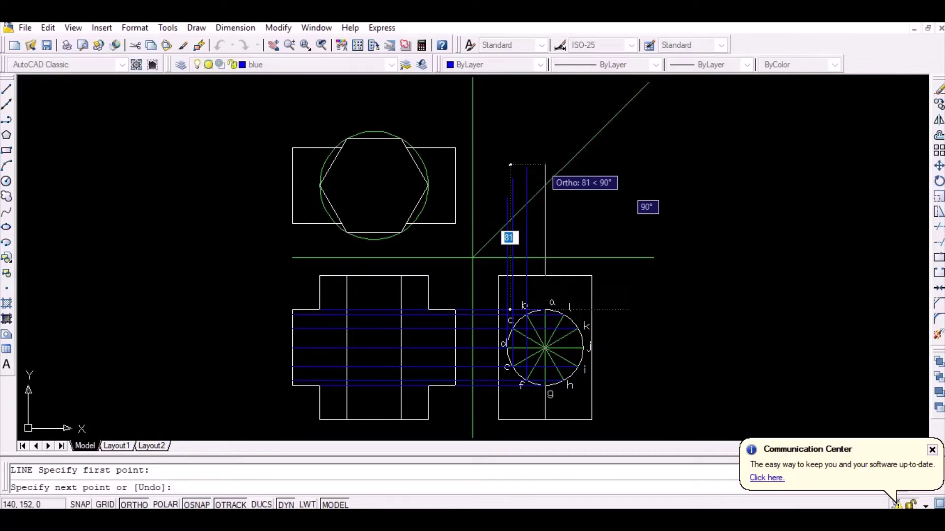
left_click(545, 165)
key("Return")
key("Return")
left_click(563, 382)
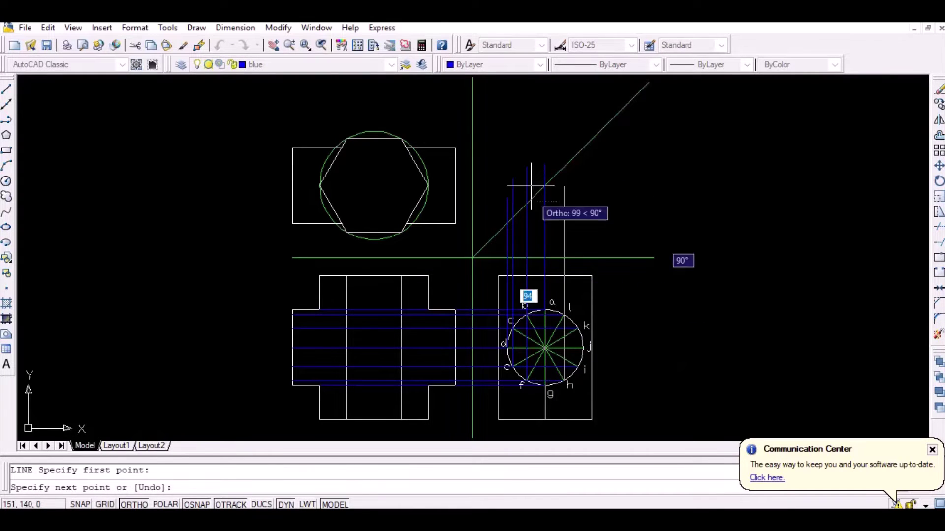
left_click(563, 134)
key("Return")
key("Return")
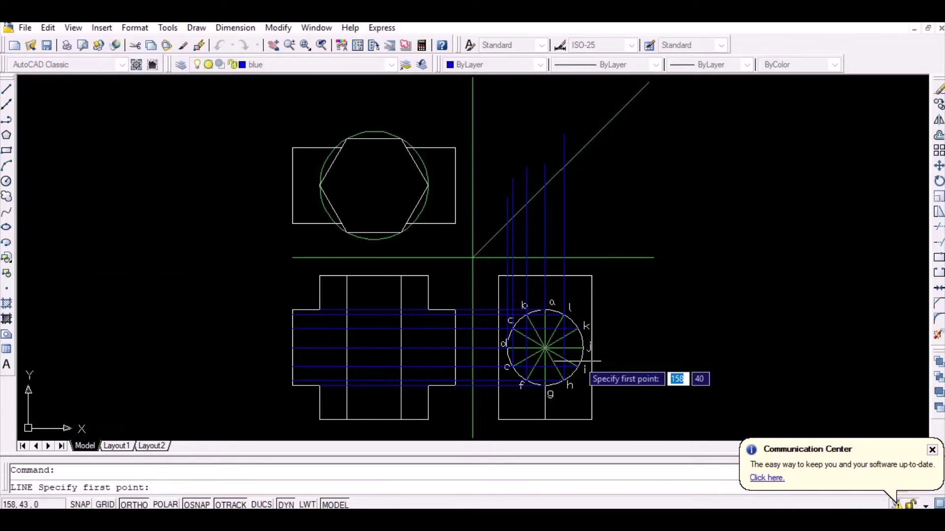
Draw projectors from points i and j to the 45° line, undoing one misplaced segment.
left_click(578, 366)
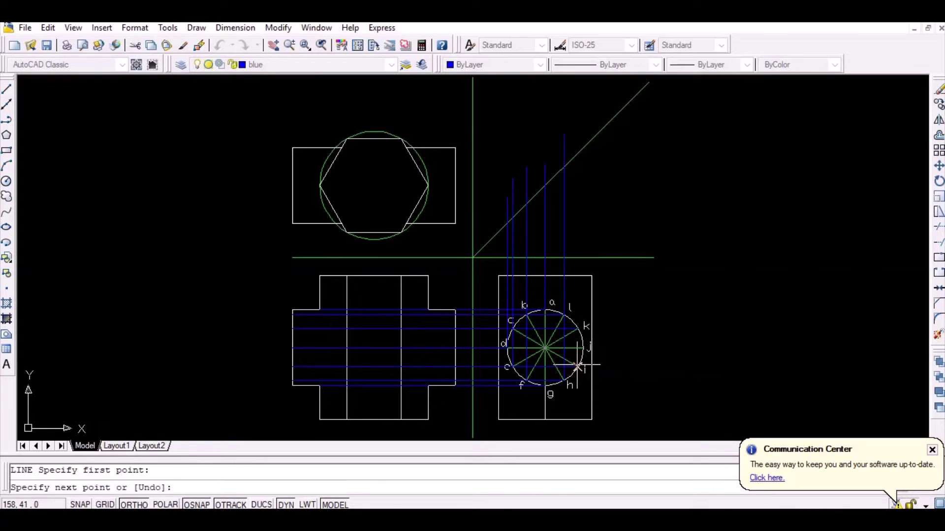
left_click(564, 133)
key("ctrl+z")
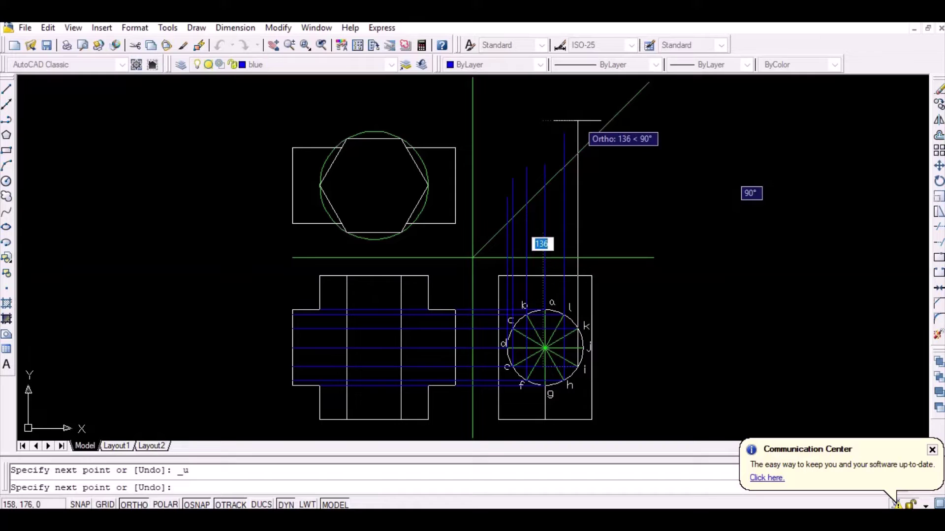
left_click(597, 149)
key("Return")
key("Return")
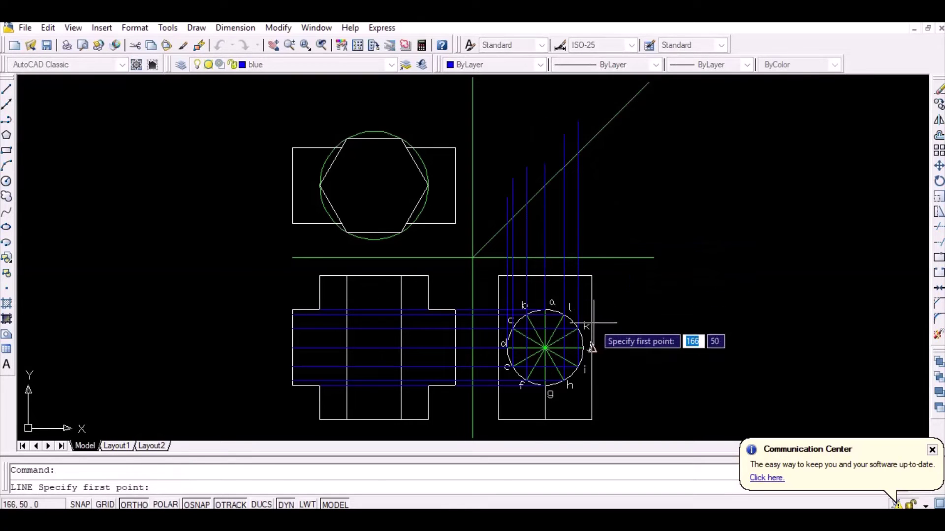
left_click(584, 347)
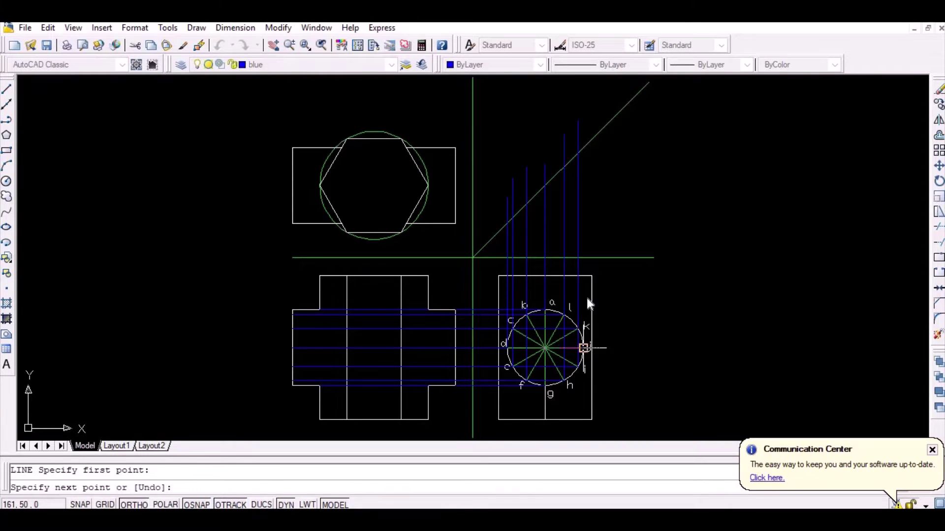
left_click(583, 109)
key("Return")
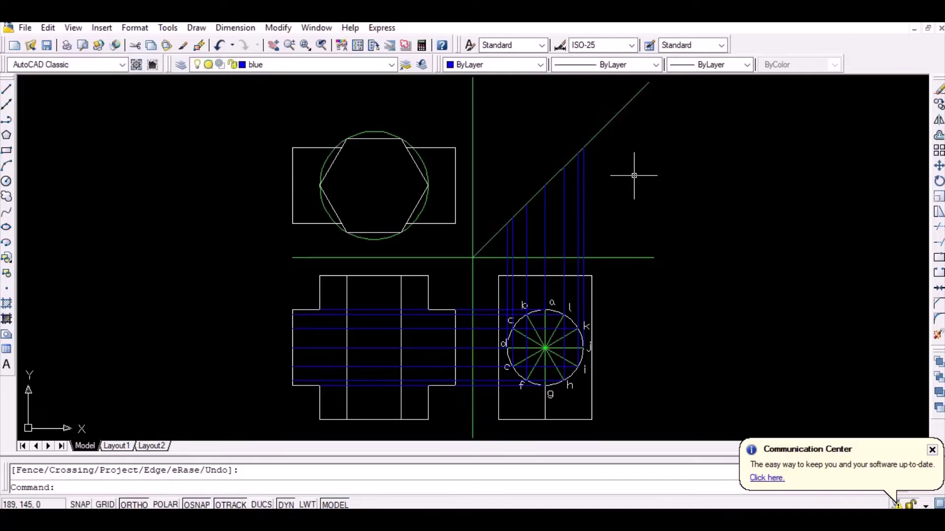
Draw the first two horizontal lines from the 45° line intersections across the top view.
type("l")
key("Return")
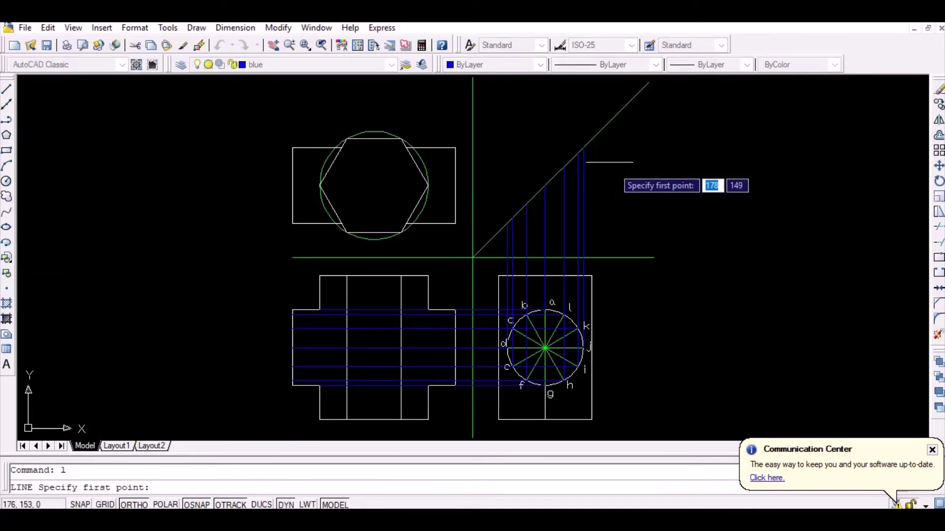
left_click(583, 147)
left_click(234, 207)
key("Return")
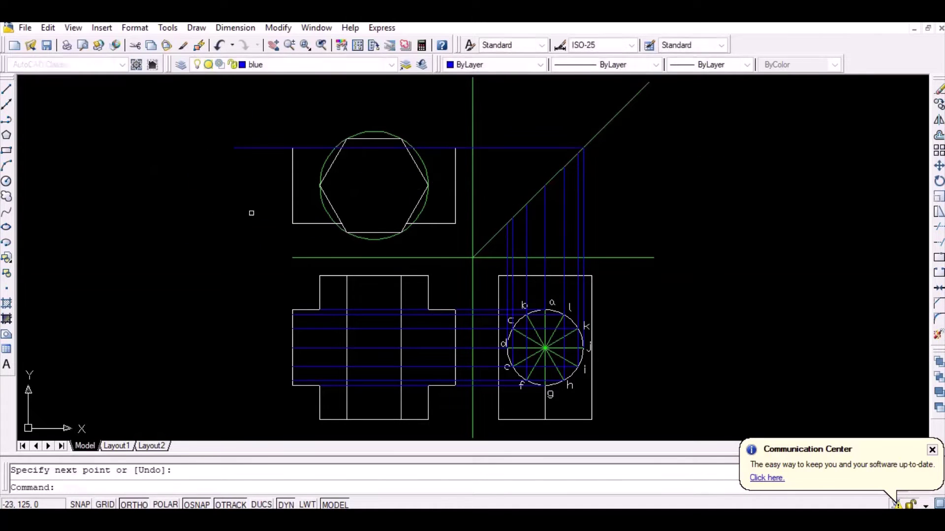
key("Return")
left_click(577, 153)
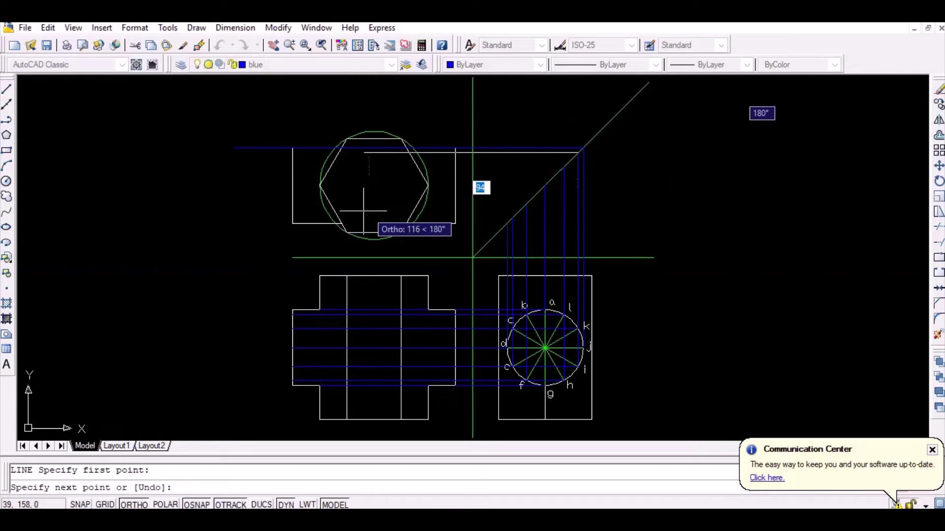
left_click(250, 213)
key("Return")
Carry the third and fourth projectors horizontally left past the top view.
key("Return")
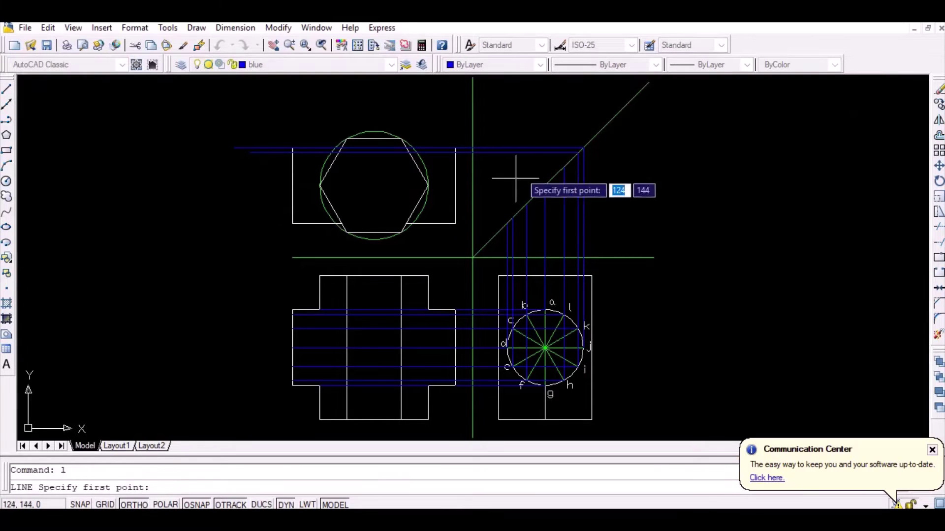
left_click(564, 167)
left_click(239, 203)
key("Return")
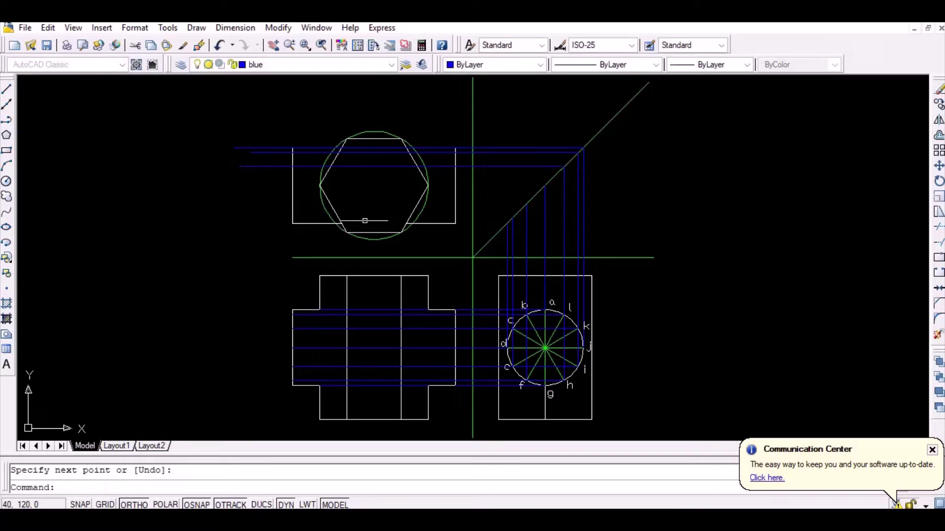
key("Return")
left_click(545, 185)
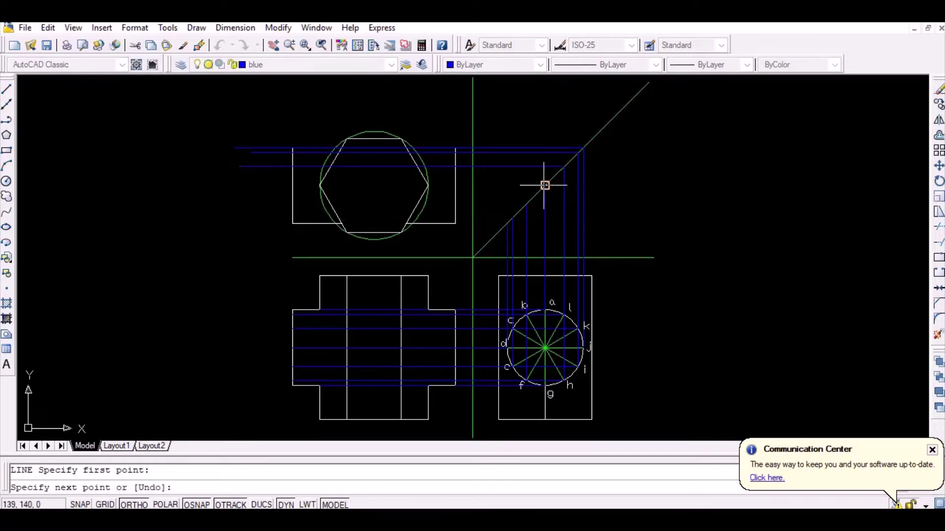
left_click(252, 195)
key("Return")
key("Return")
Run the remaining projectors from the 45° line leftward across the top view.
left_click(526, 204)
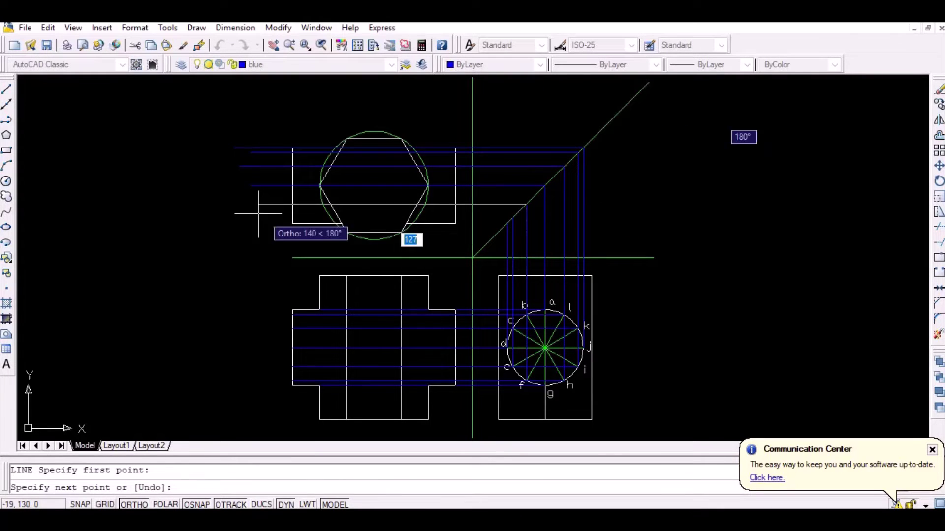
left_click(245, 204)
key("Return")
key("Return")
left_click(512, 218)
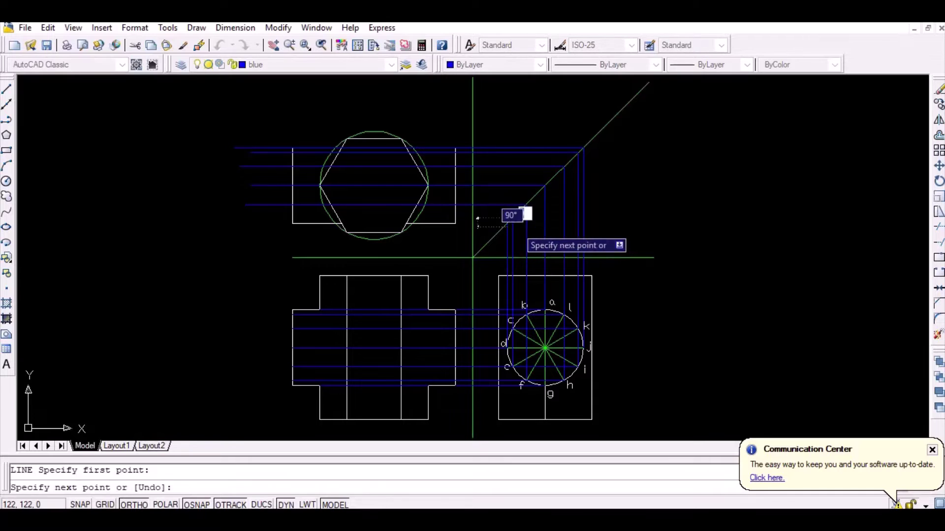
left_click(251, 216)
key("Return")
key("Return")
left_click(507, 223)
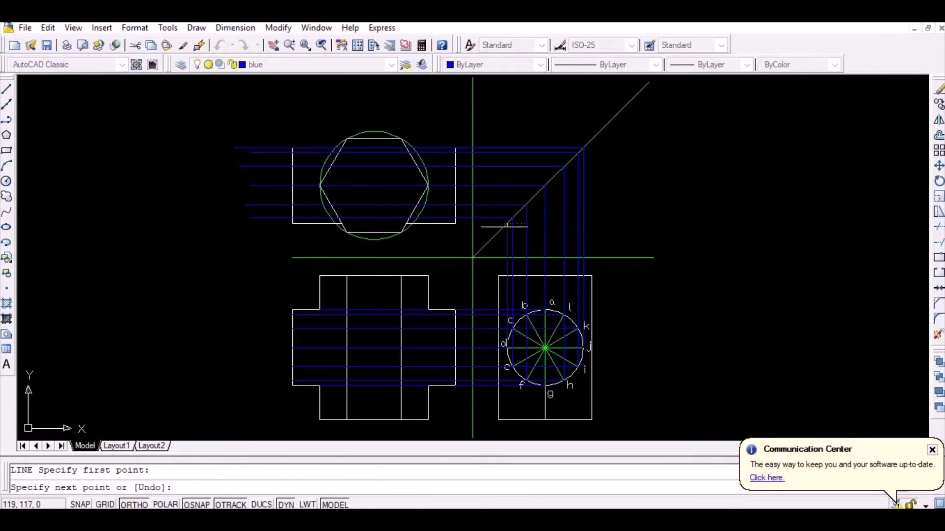
Finish the last horizontal projector across the top view and zoom to extents.
left_click(237, 255)
key("Return")
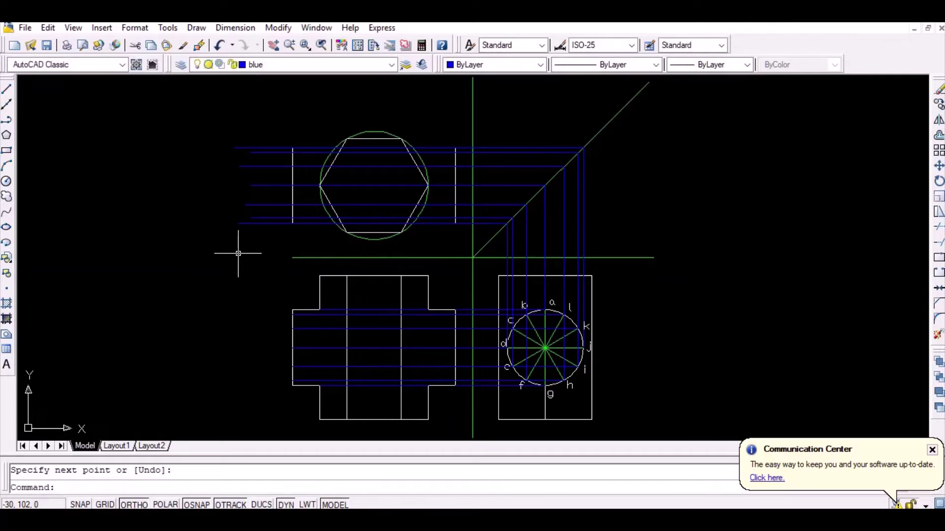
type("z")
key("Return")
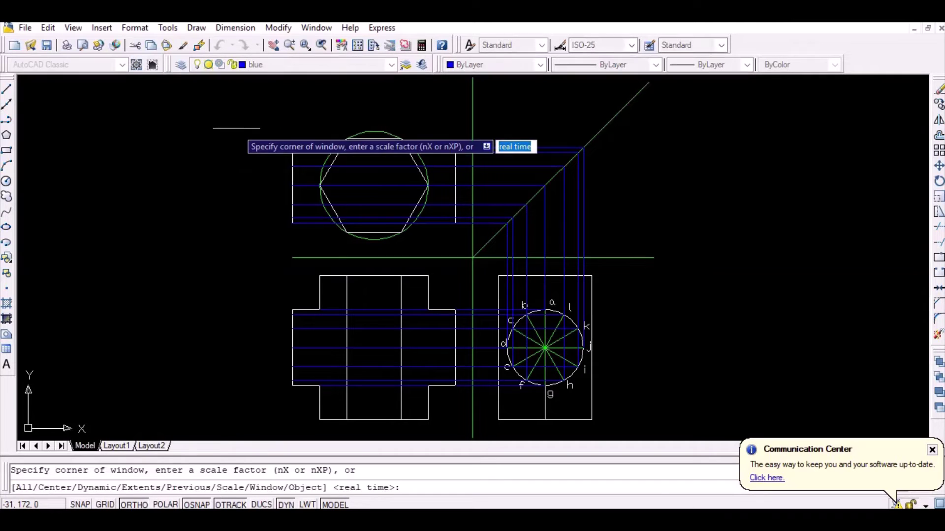
type("e")
key("Return")
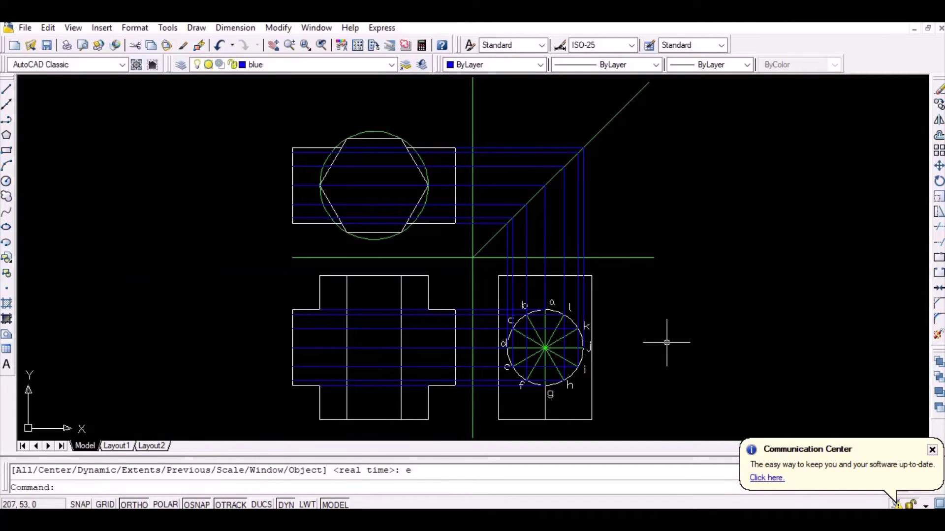
Make blue the current layer and begin a new line.
left_click(391, 64)
left_click(374, 88)
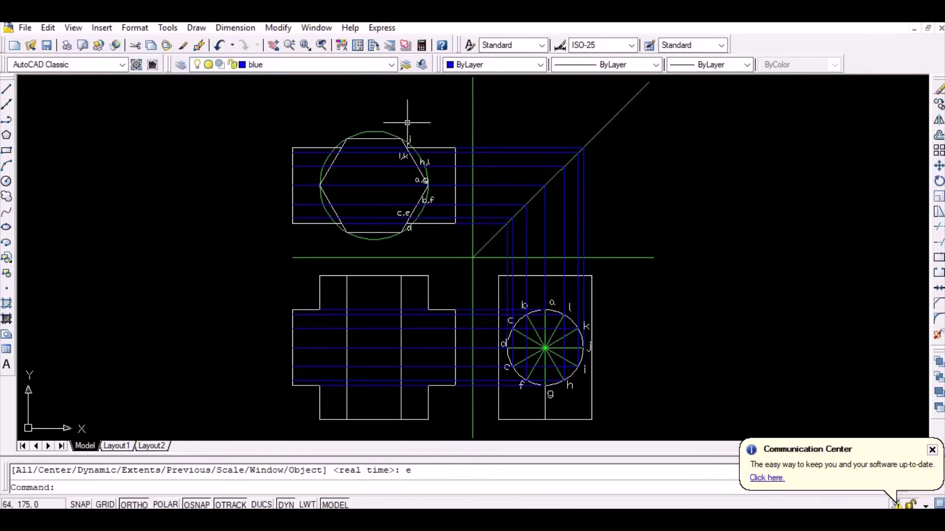
type("l")
key("Return")
scroll(400, 274, "up", 2)
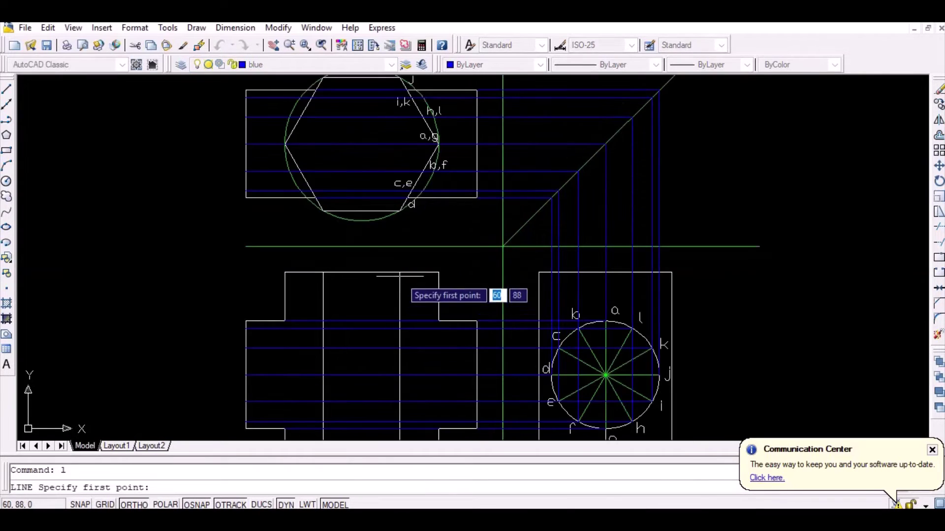
Draw a vertical projector from top-view point j down into the front view.
left_click(408, 90)
middle_click_drag(434, 421, 423, 362)
left_click(399, 400)
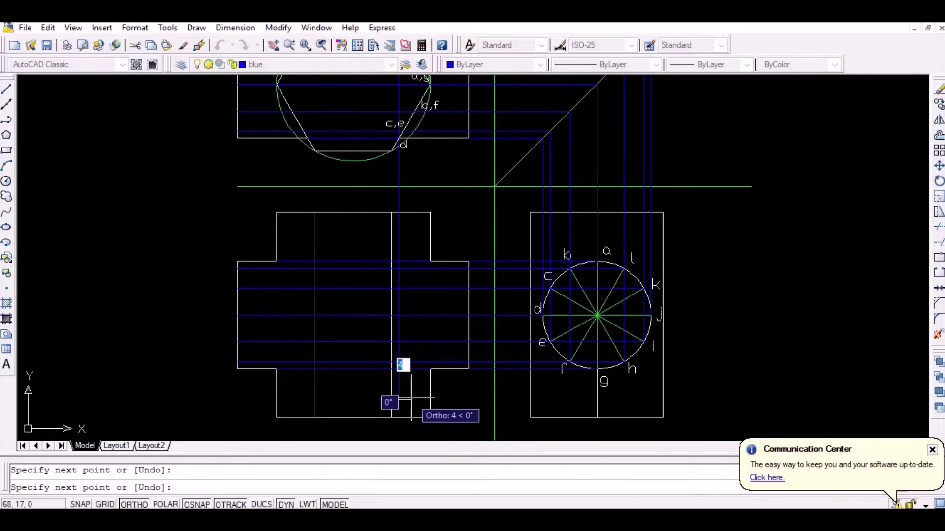
key("Return")
key("Return")
scroll(445, 195, "down", 2)
scroll(424, 184, "up", 1)
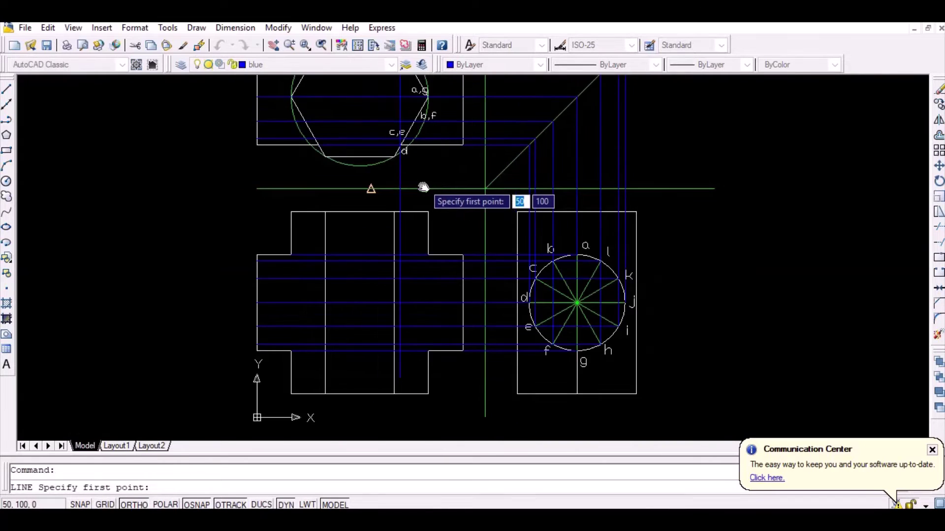
middle_click_drag(423, 182, 419, 219)
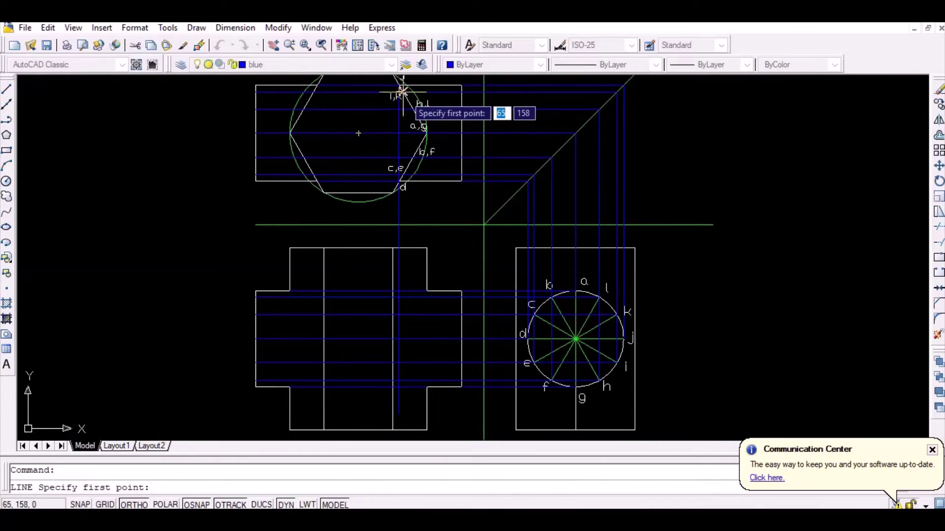
Drop vertical projectors from points i,k and h,l into the front view.
left_click(402, 92)
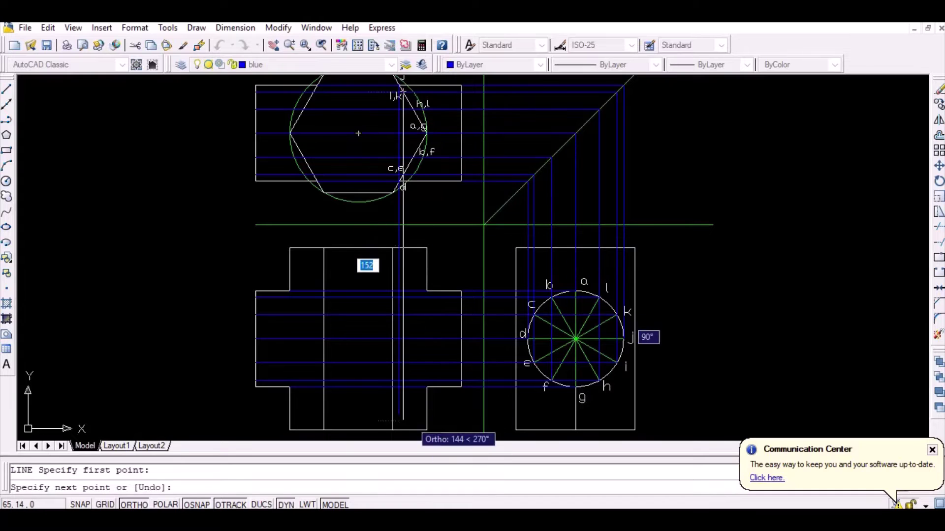
left_click(402, 415)
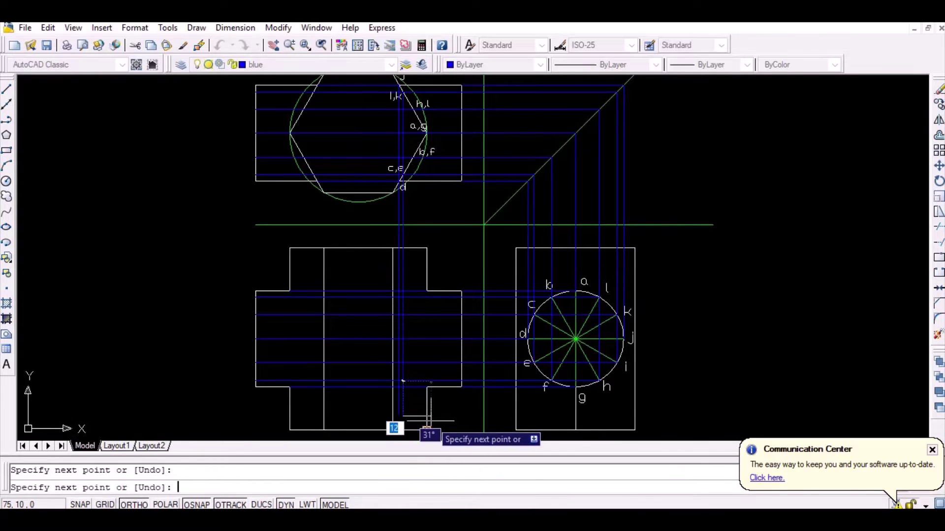
key("Return")
key("Return")
left_click(412, 109)
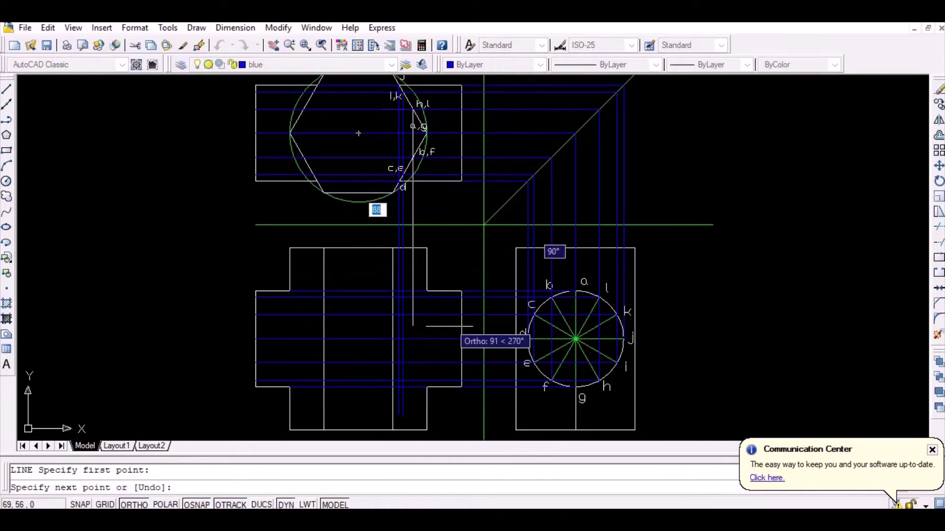
left_click(413, 411)
key("Return")
key("Return")
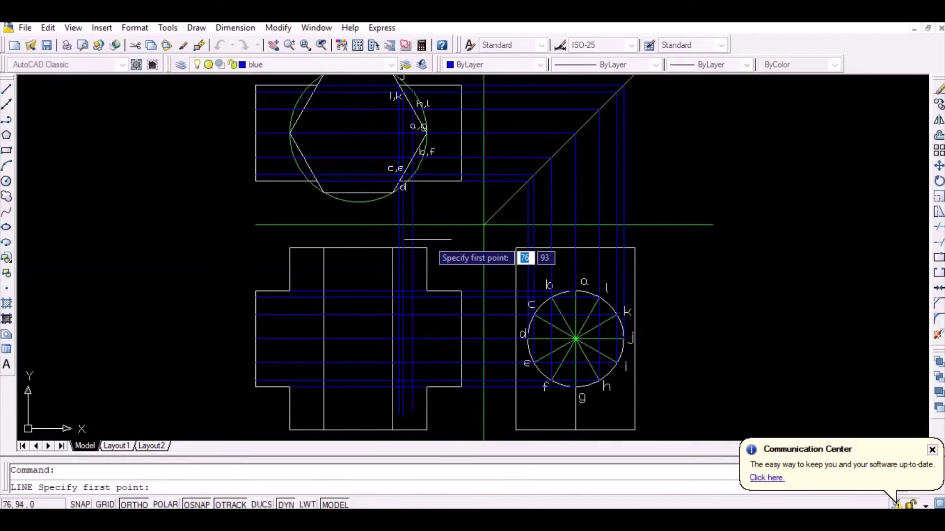
Cancel the a,g line, project point d to the front view's bottom, then Zoom Extents.
left_click(426, 133)
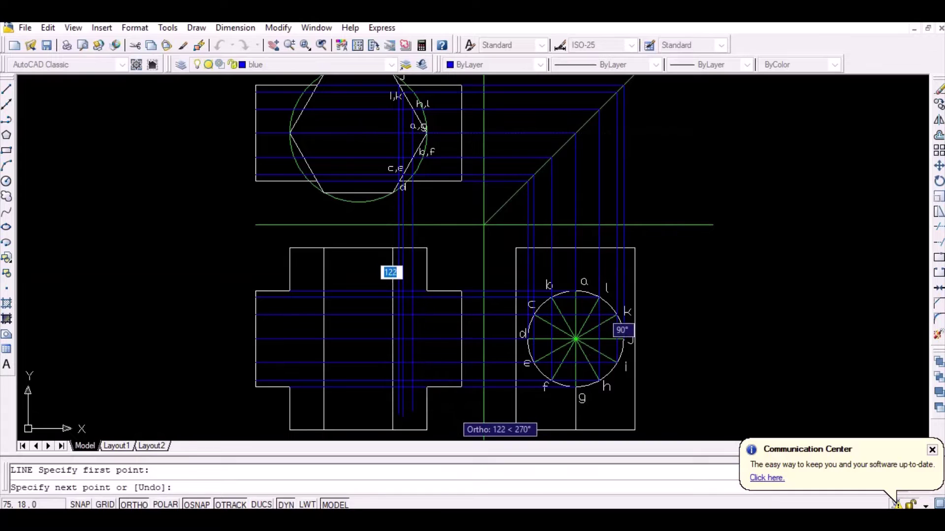
key("Escape")
type("l")
key("Return")
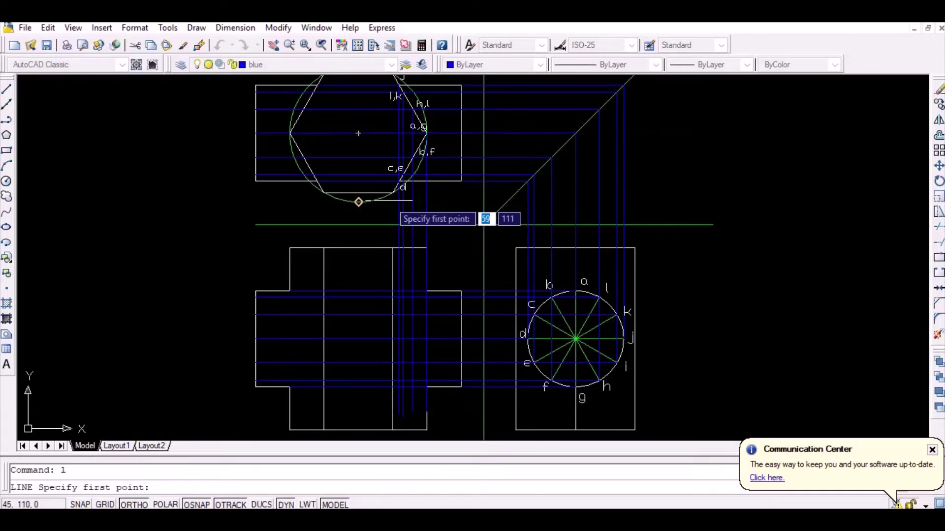
left_click(392, 193)
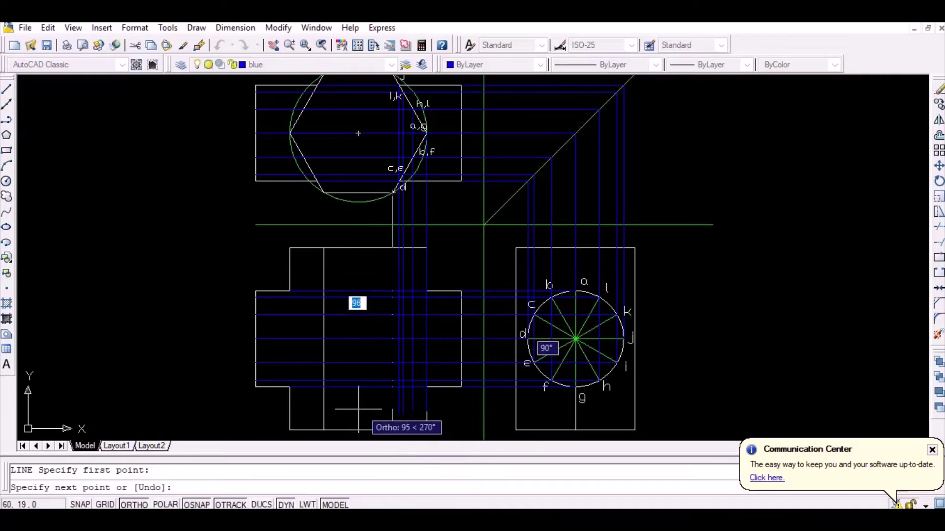
left_click(392, 429)
key("Return")
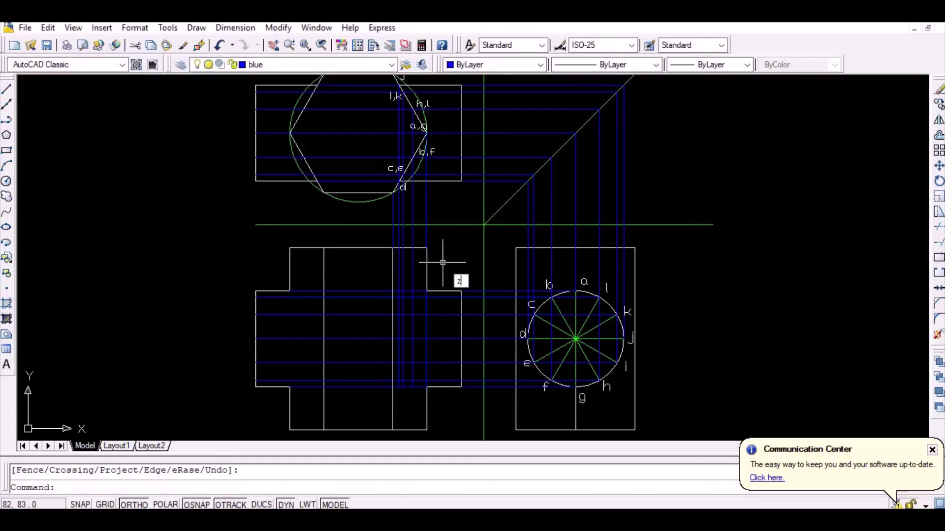
key("Return")
type("e")
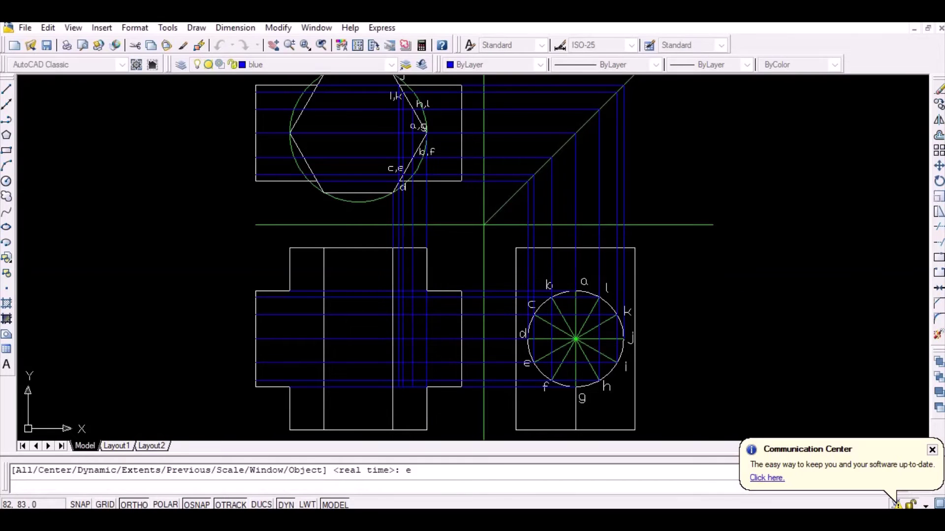
key("Return")
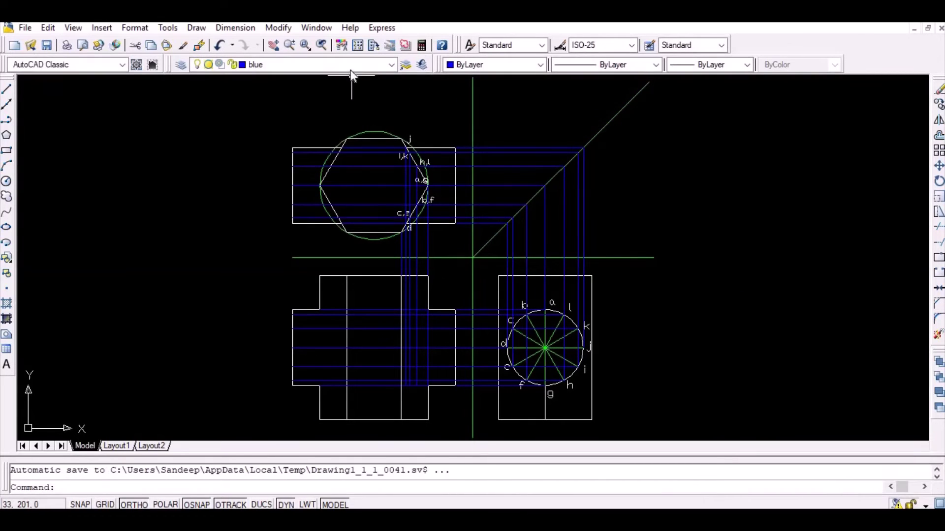
Make red the current layer and zoom in on the front and side views.
left_click(350, 64)
left_click(343, 98)
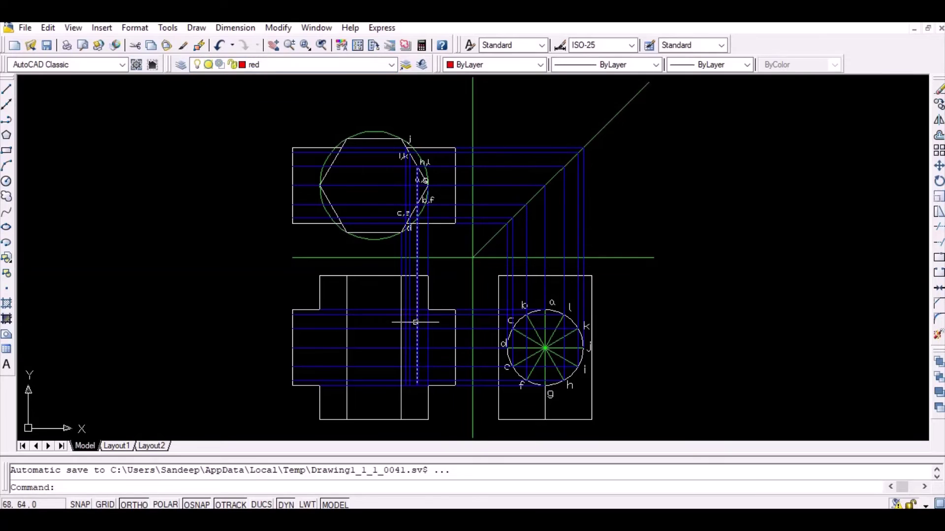
scroll(416, 322, "up", 3)
middle_click_drag(394, 358, 398, 287)
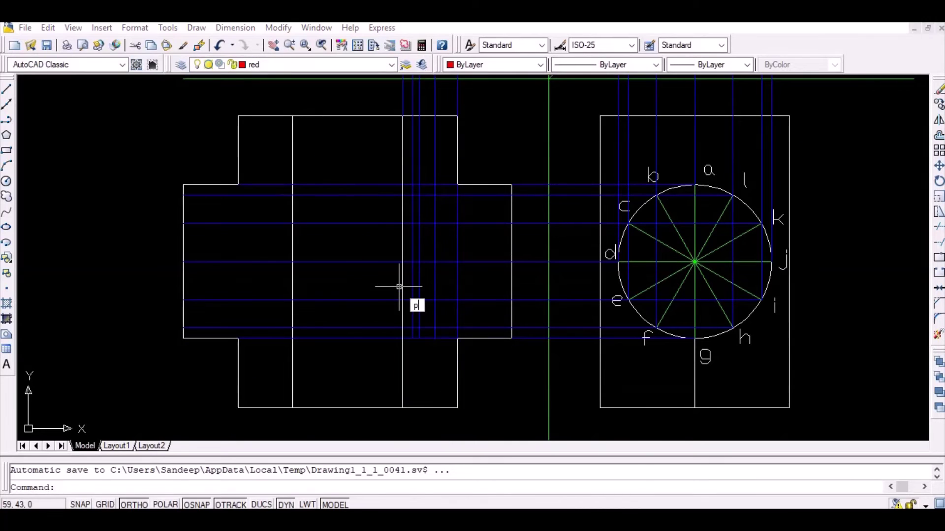
Place a point at the top front-view intersection and set PDMODE to 3 for X markers.
key("Return")
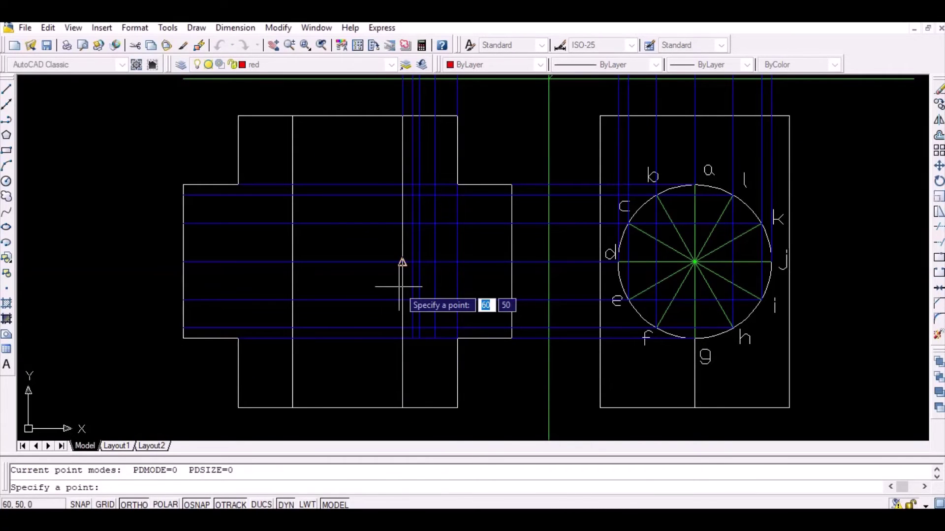
left_click(465, 193)
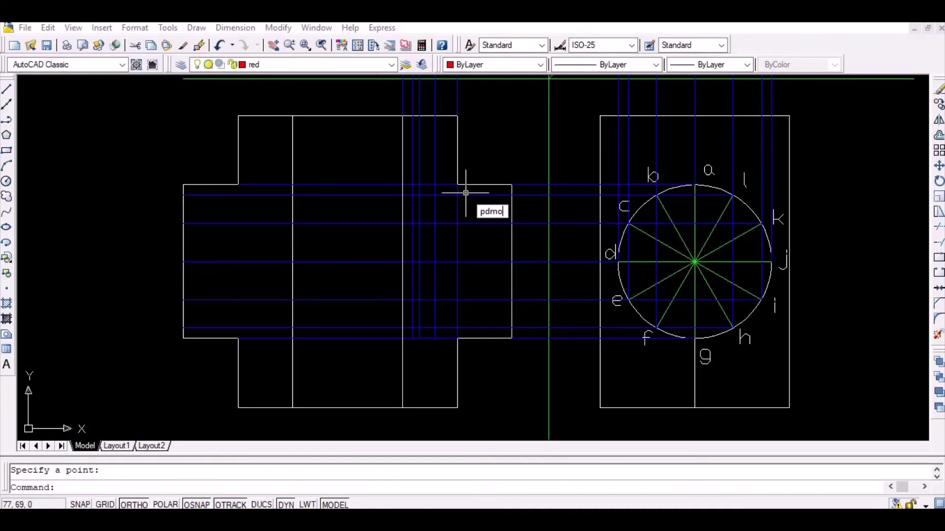
type("pdmode")
key("Return")
type("3")
key("Return")
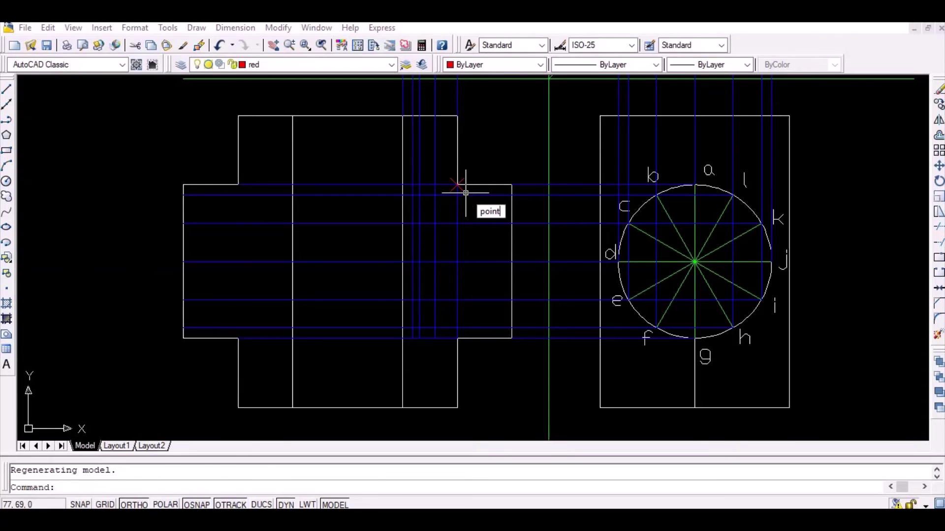
Mark the remaining six projector intersections down the front-view curve with points.
key("Return")
left_click(435, 194)
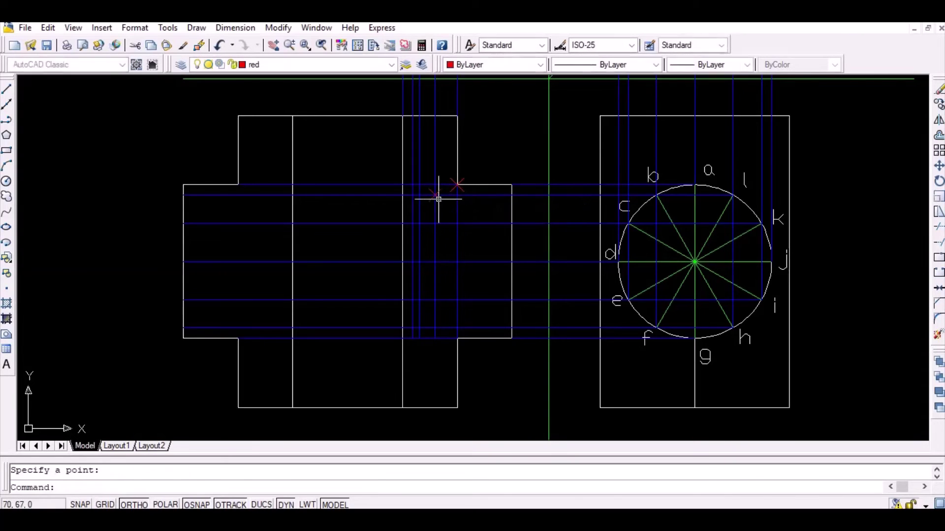
key("Return")
left_click(419, 224)
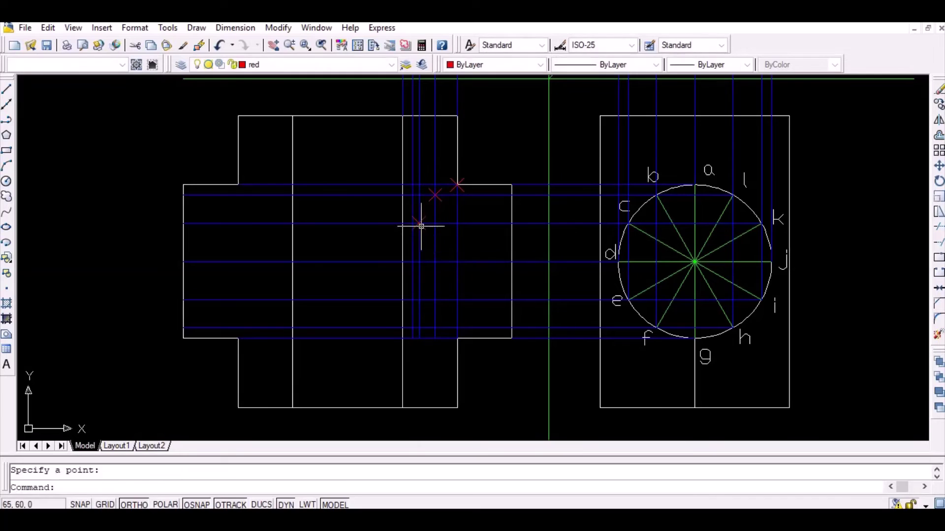
key("Return")
left_click(412, 262)
key("Return")
left_click(419, 300)
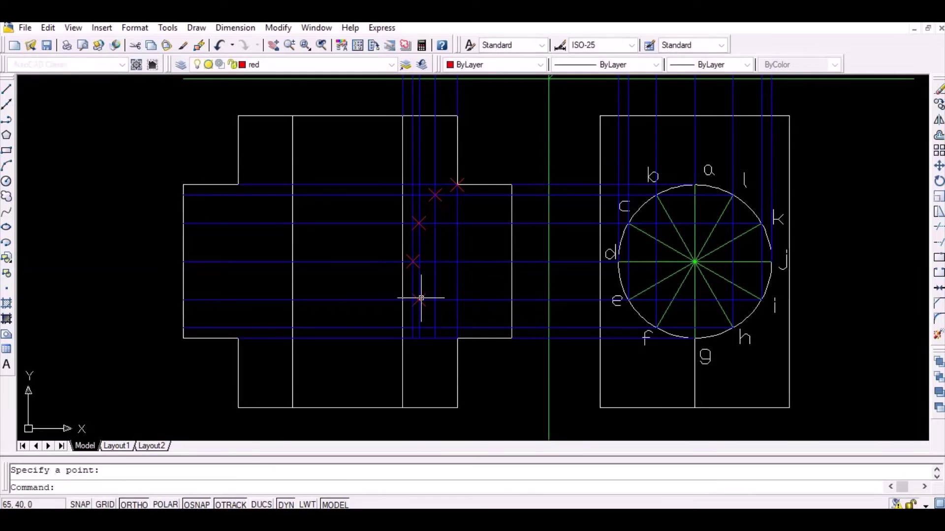
key("Return")
left_click(435, 327)
key("Return")
left_click(457, 338)
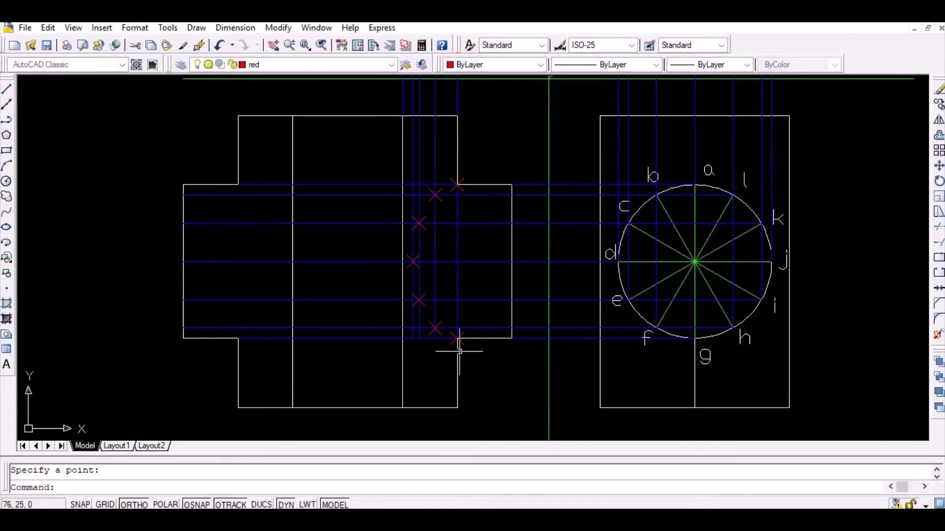
On layer 0, draw a spline through the seven marked front-view intersection points.
left_click(327, 64)
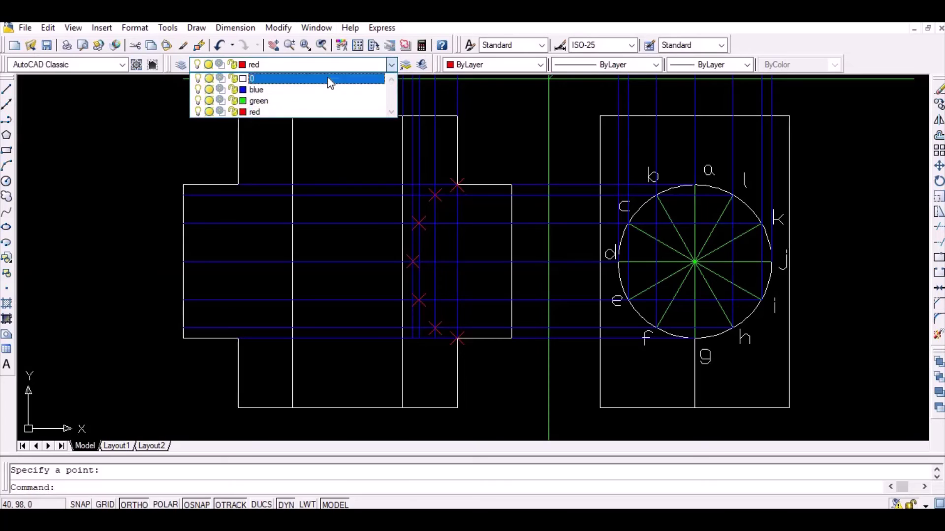
left_click(329, 80)
type("spline")
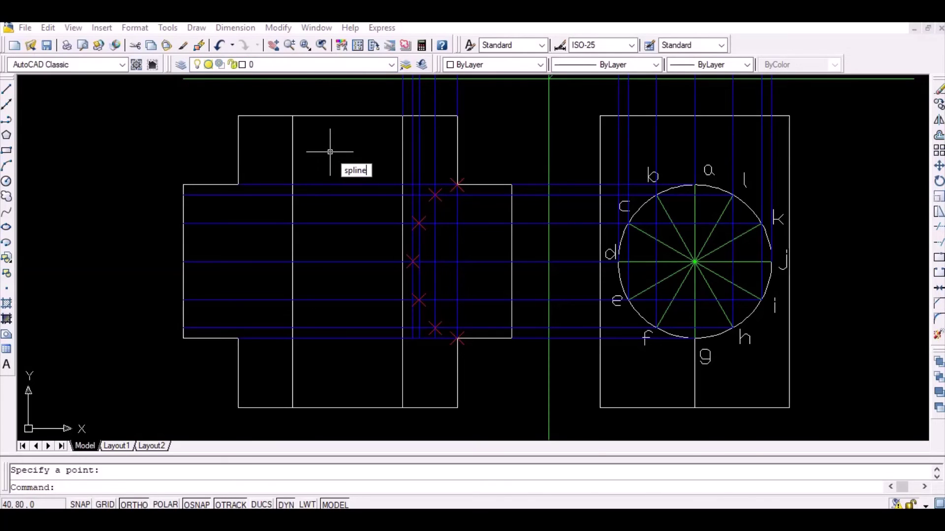
key("Return")
left_click(457, 184)
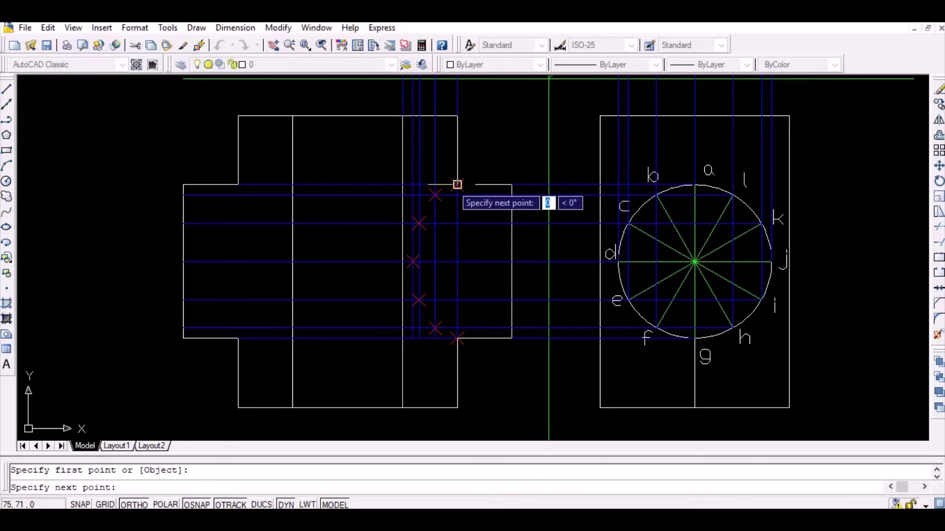
left_click(434, 194)
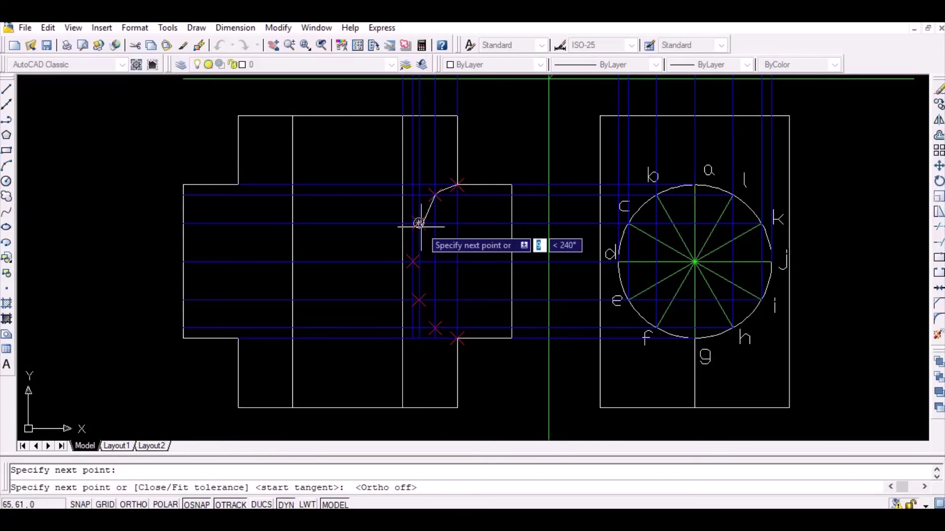
left_click(418, 222)
left_click(412, 262)
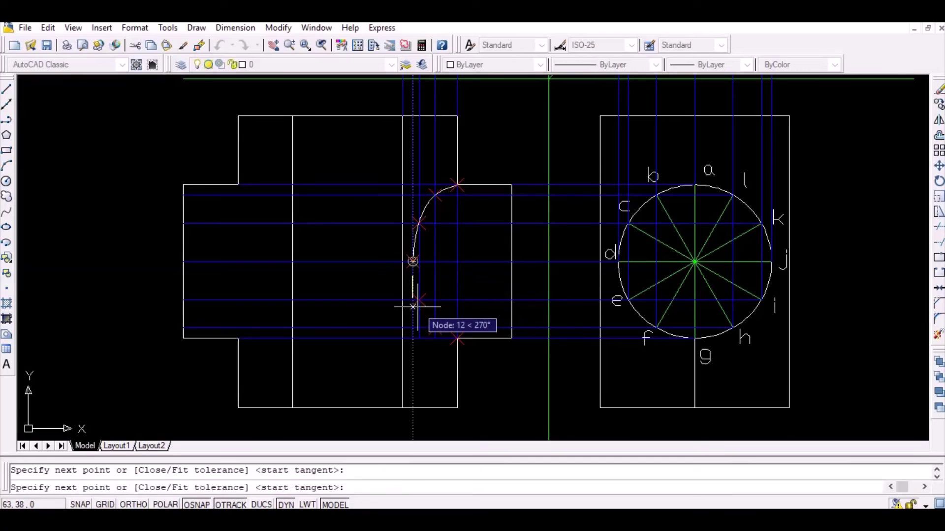
left_click(419, 301)
left_click(435, 328)
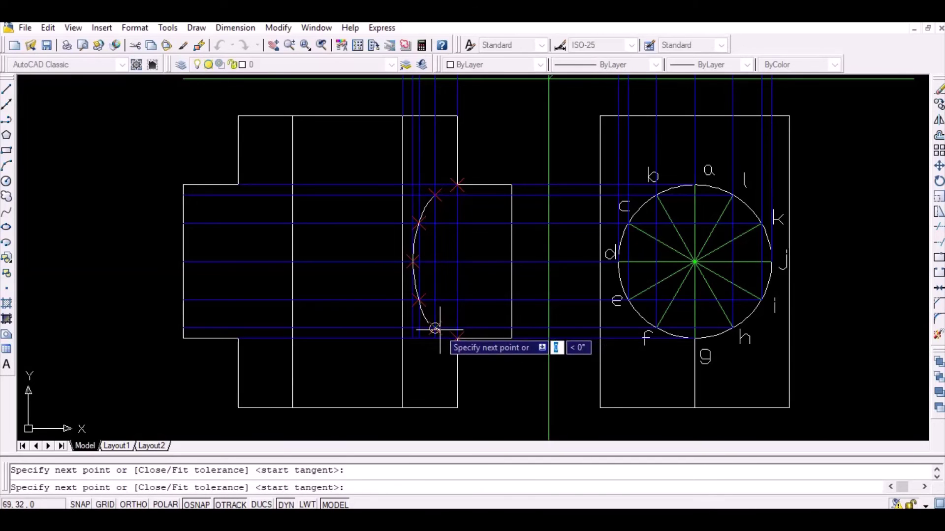
left_click(456, 337)
right_click(457, 337)
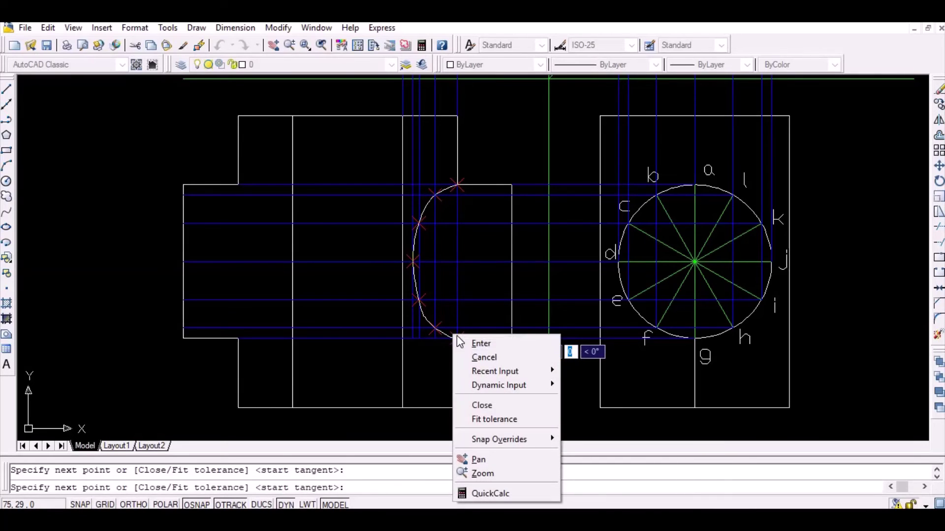
left_click(487, 341)
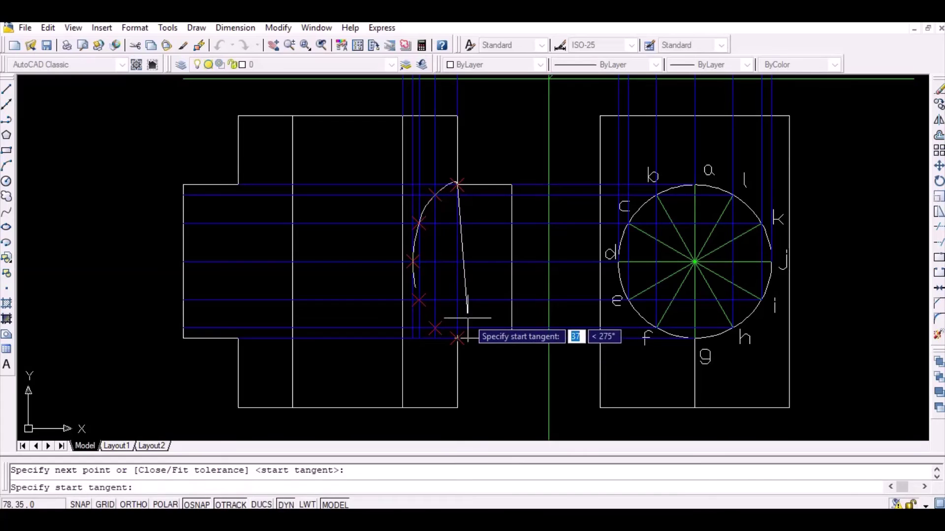
Set the spline's start and end tangents, then hide the point markers with PDMODE 0.
left_click(472, 318)
left_click(473, 317)
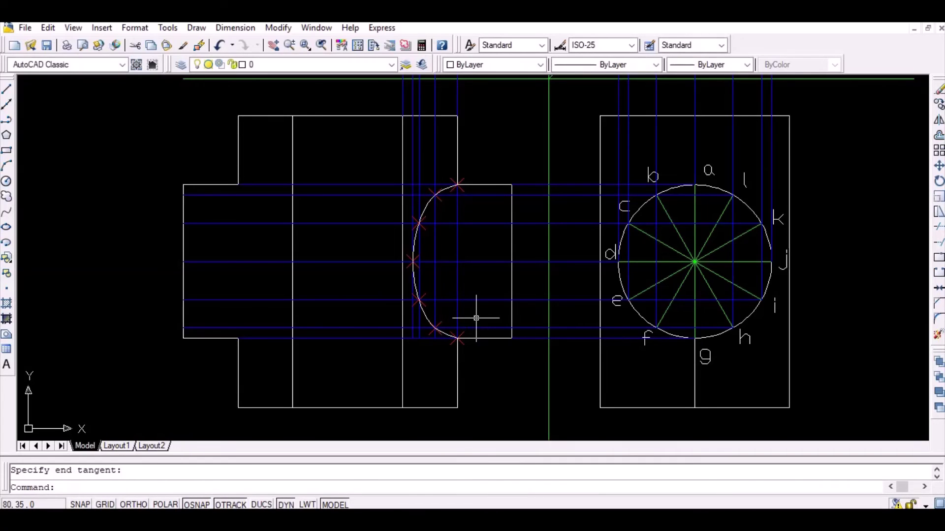
type("p")
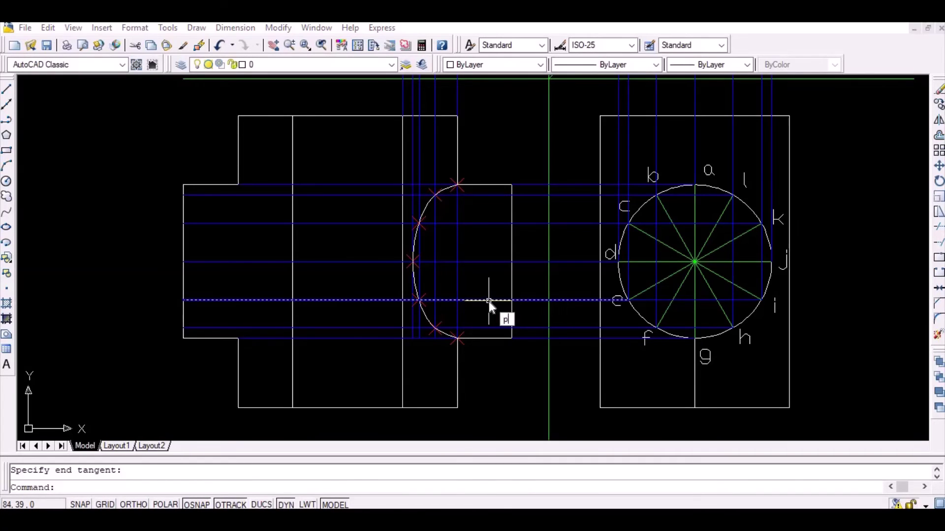
type("dmode")
key("Return")
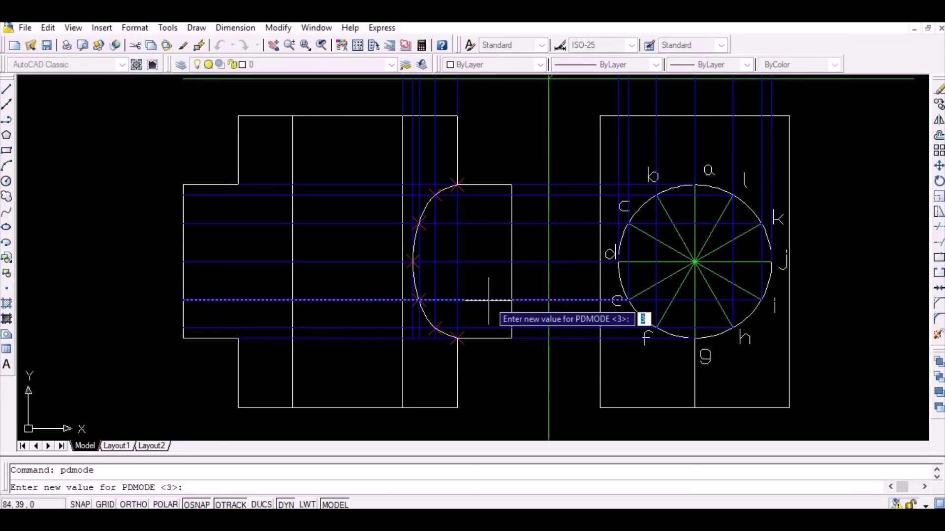
type("0")
key("Return")
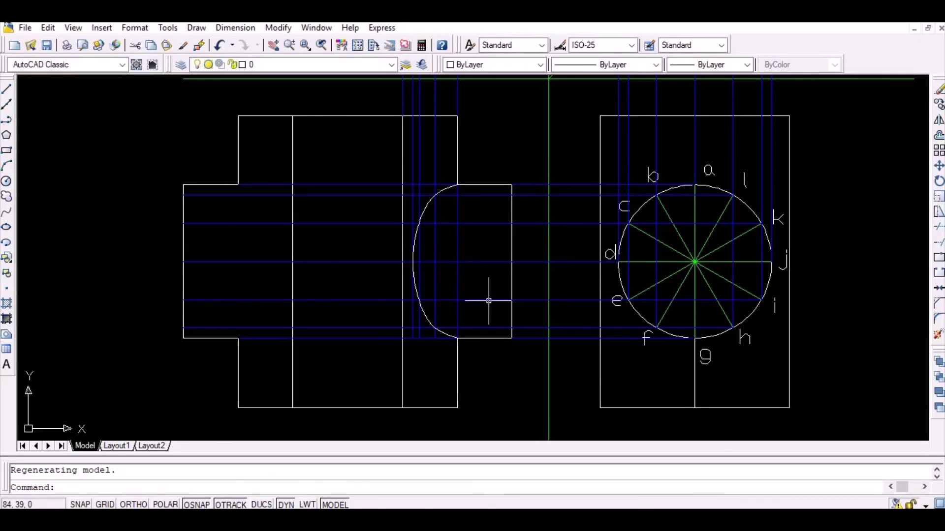
Mirror the spline about the line joining the front view's top and bottom midpoints.
type("mirror")
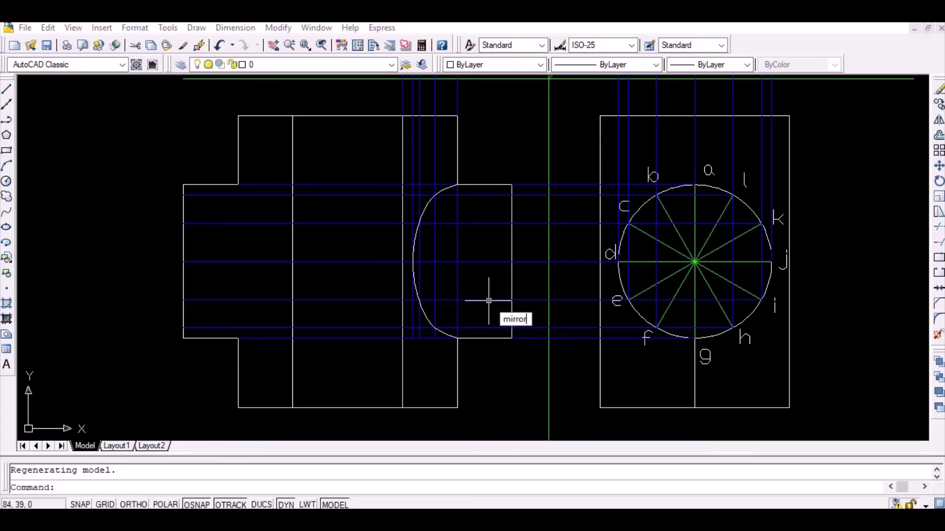
key("Return")
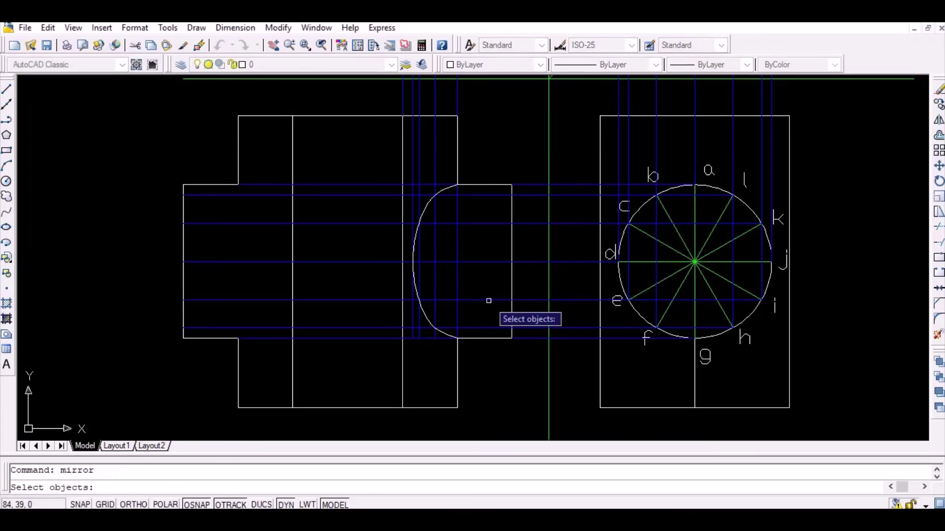
left_click(423, 213)
key("Return")
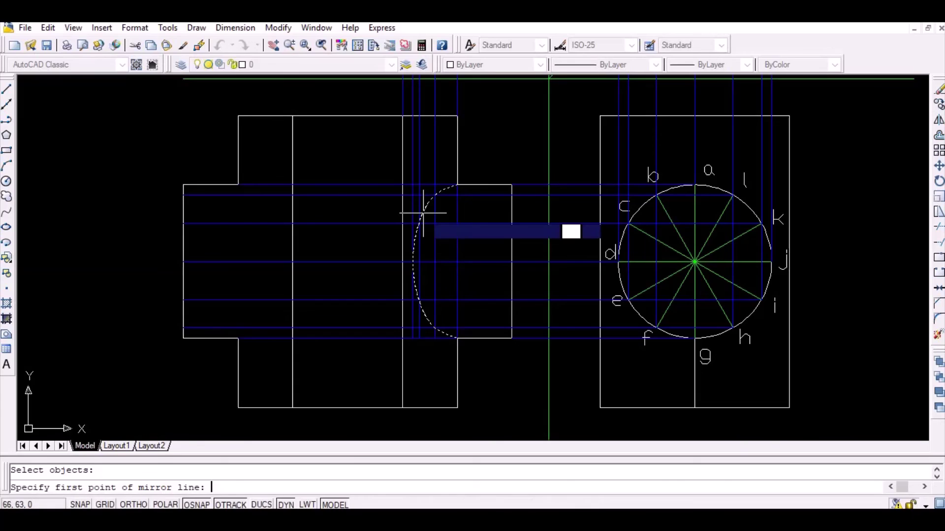
left_click(347, 115)
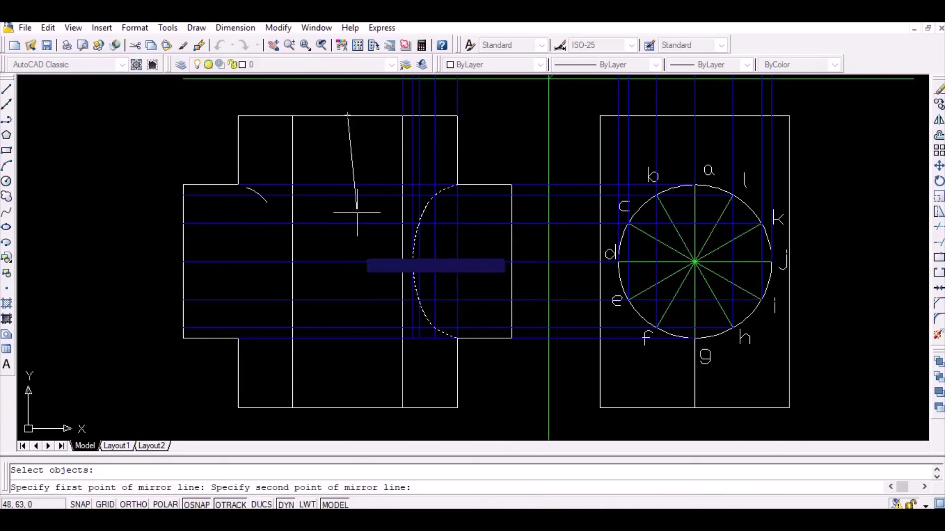
left_click(347, 407)
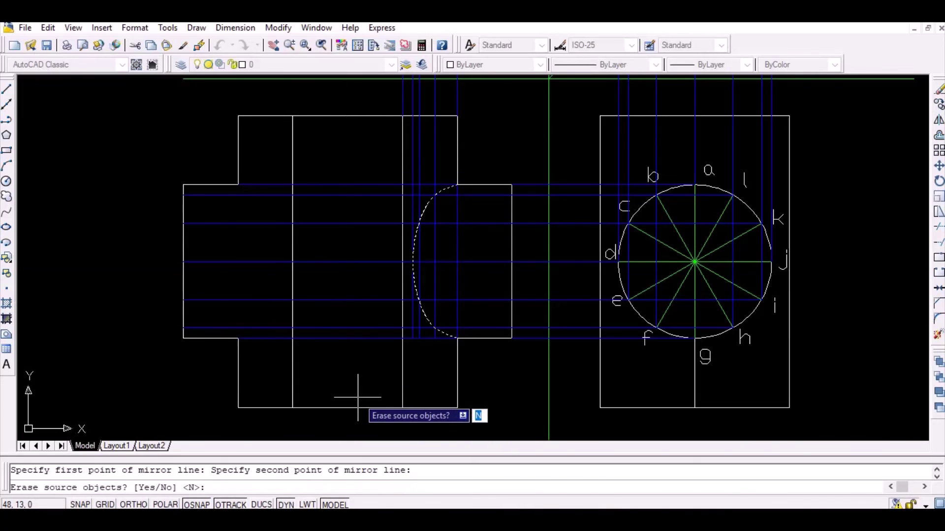